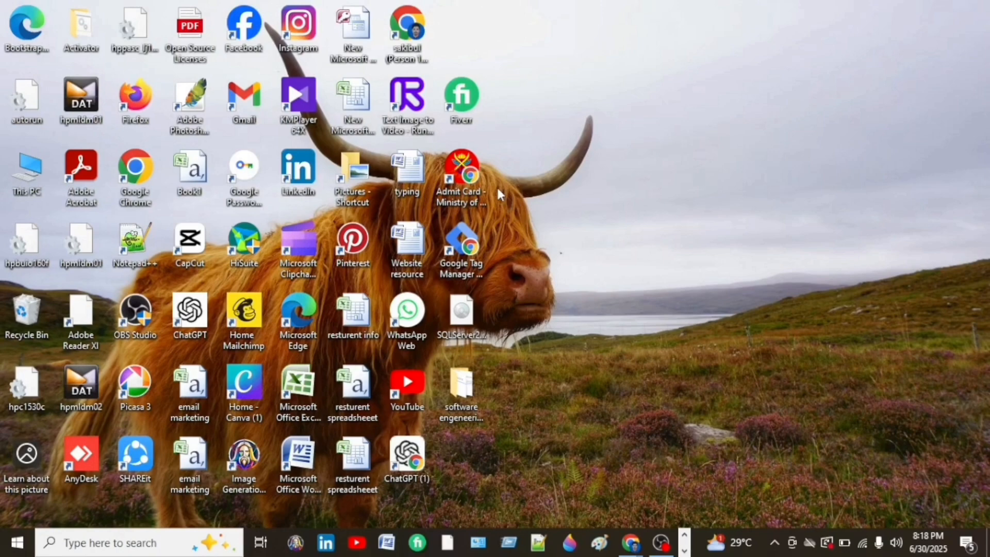
- Open Chrome and go to adsmanager.facebook.com
{"action": "double_click", "coordinate": [411, 38]}
{"action": "left_click", "coordinate": [126, 44]}
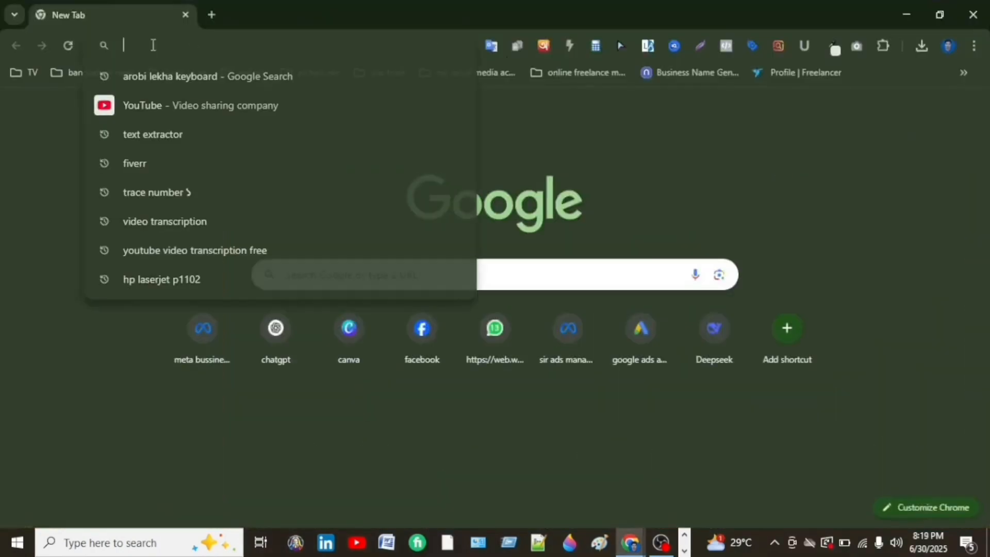
{"action": "type", "text": "adsmanager.facebook.com"}
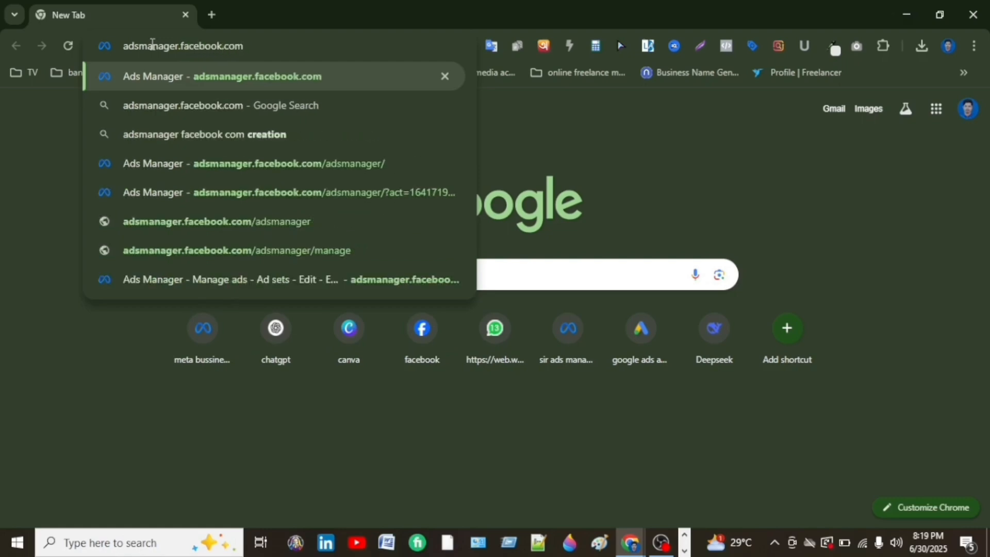
{"action": "key", "text": "Return"}
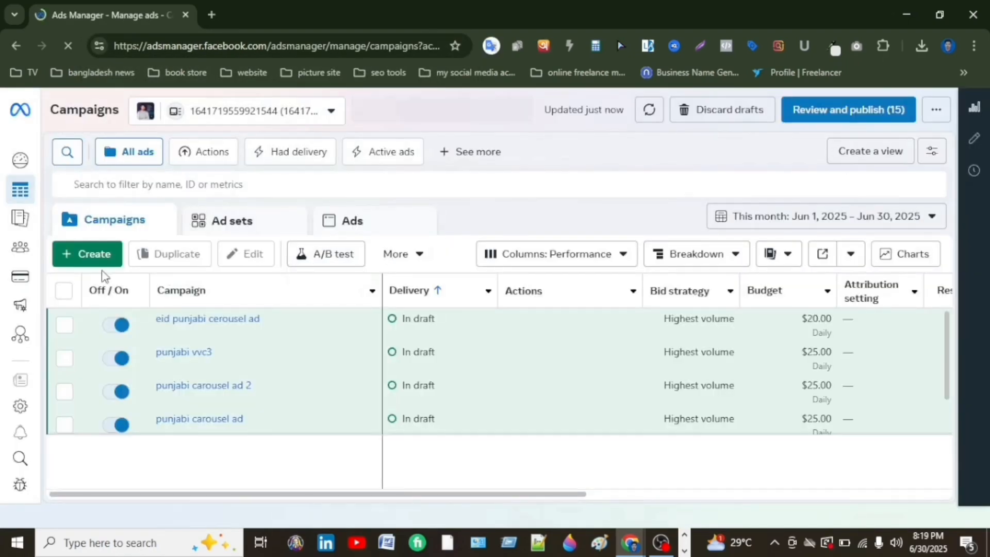
- Create a new campaign with the Sales objective, keeping the Auction buying type
{"action": "left_click", "coordinate": [104, 257]}
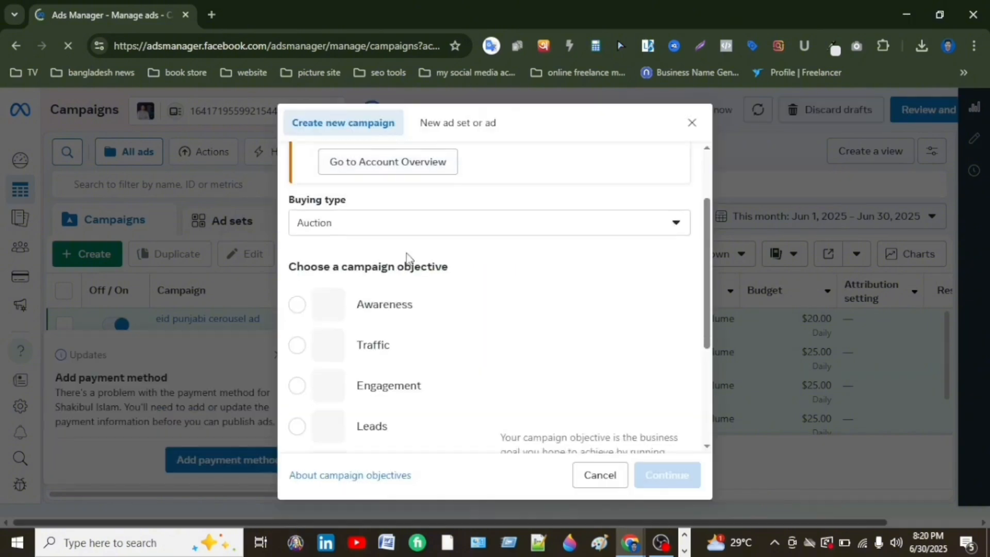
{"action": "scroll", "coordinate": [406, 260], "scroll_direction": "down", "scroll_amount": 3}
{"action": "scroll", "coordinate": [340, 286], "scroll_direction": "down", "scroll_amount": 1}
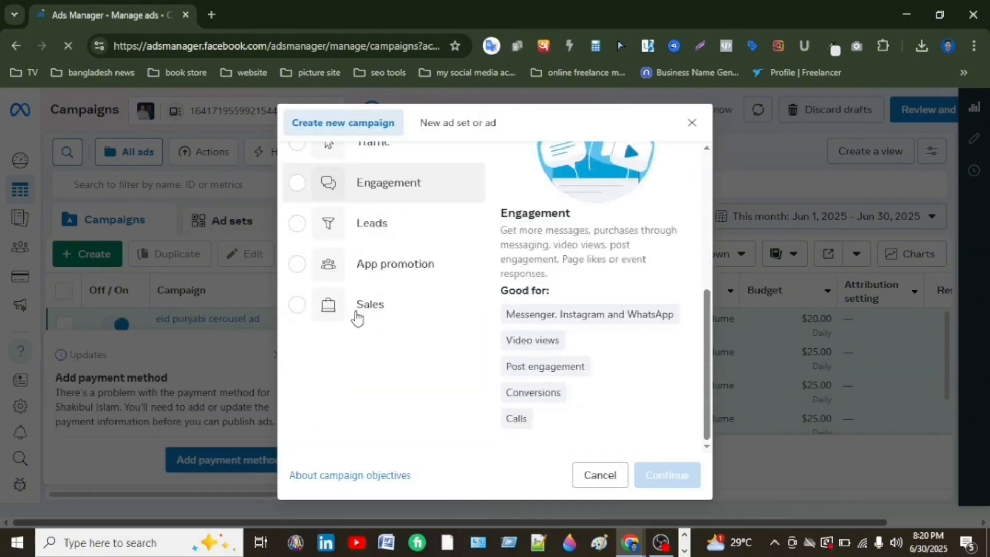
{"action": "left_click", "coordinate": [299, 308]}
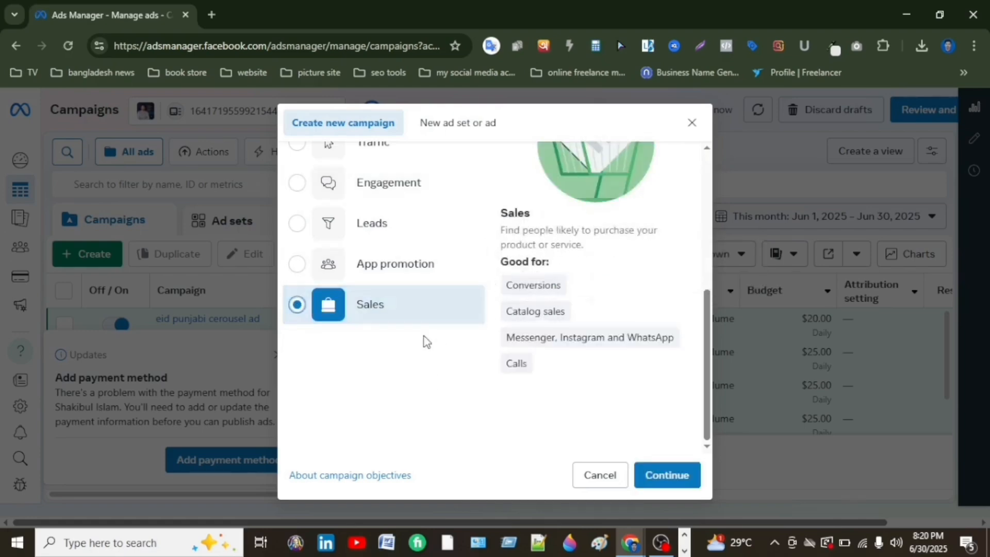
{"action": "left_click", "coordinate": [664, 475]}
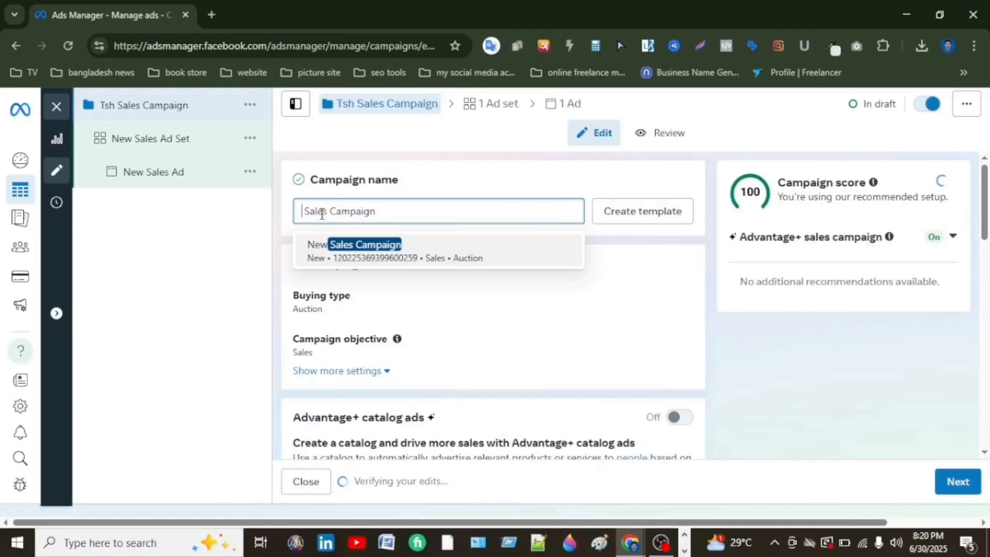
- Name the campaign "T- shirt Sales Campaign"
{"action": "left_click", "coordinate": [312, 211]}
{"action": "type", "text": "T- "}
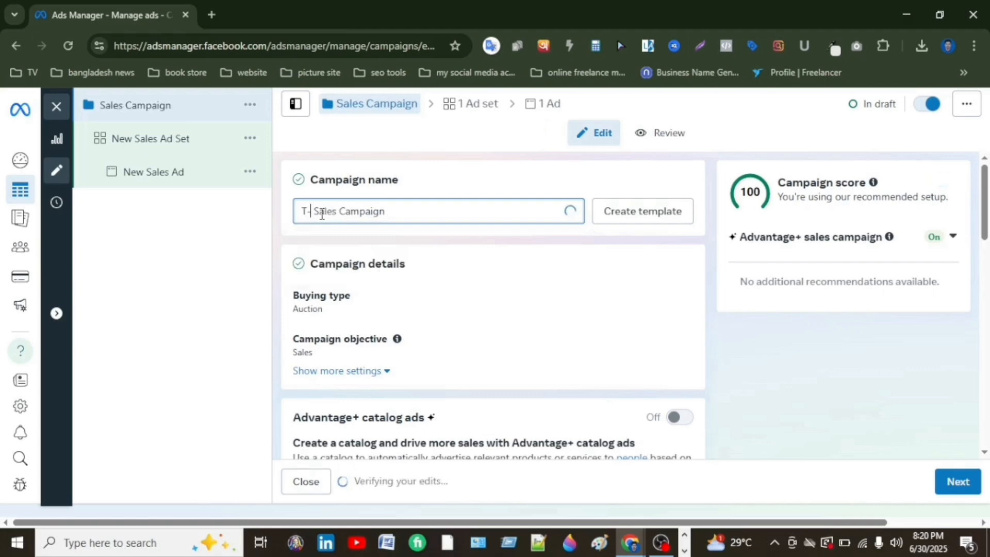
{"action": "type", "text": "s"}
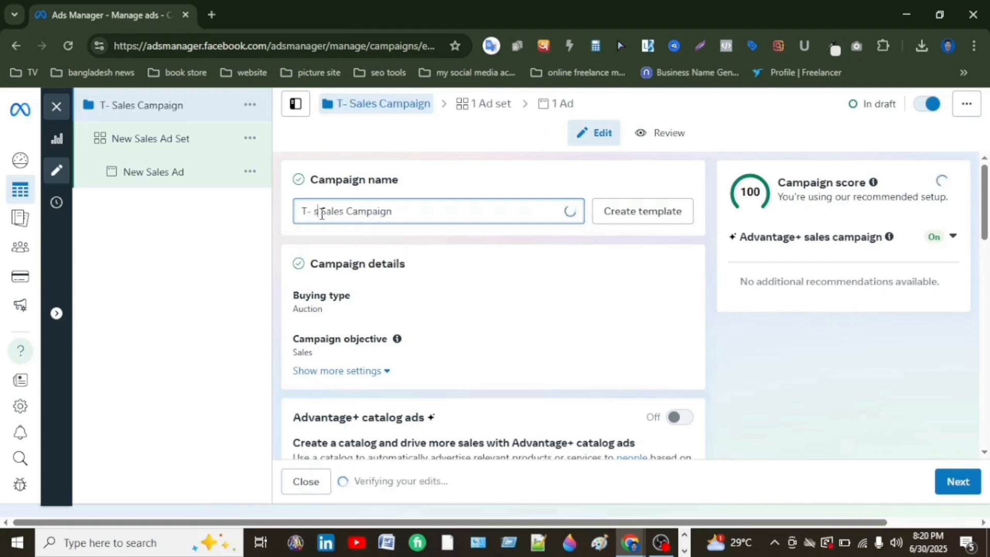
{"action": "type", "text": "hirt"}
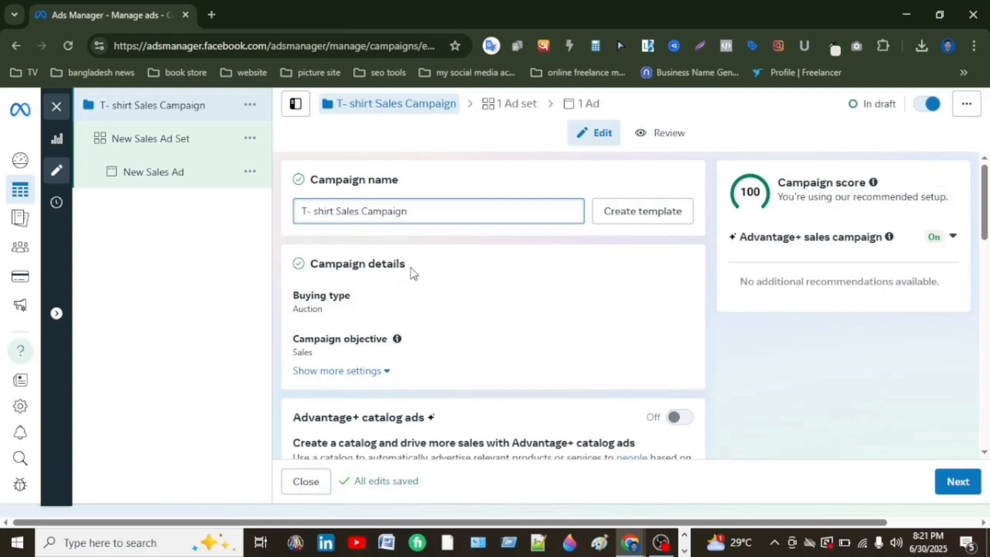
- Continue to the ad set settings and choose Website as the conversion location
{"action": "scroll", "coordinate": [410, 266], "scroll_direction": "down", "scroll_amount": 1}
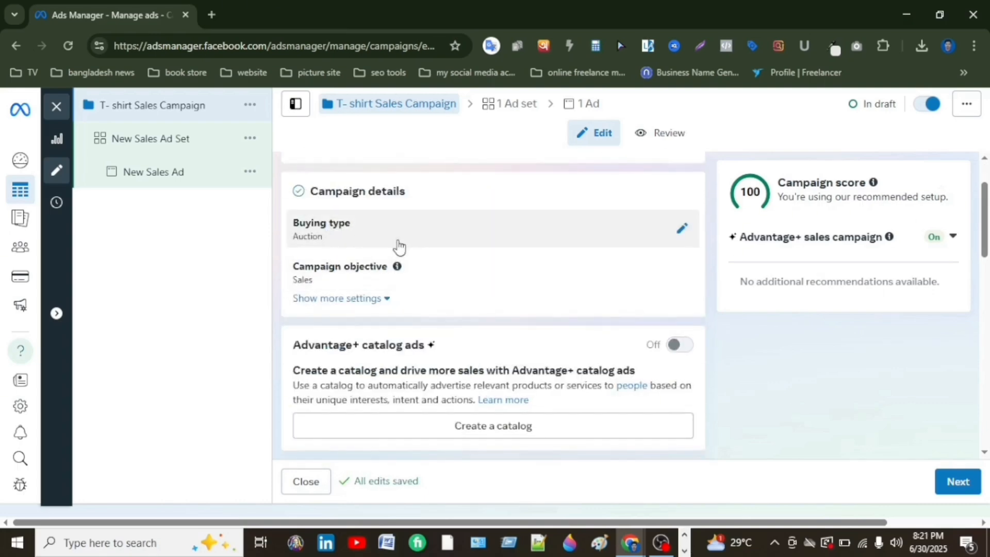
{"action": "scroll", "coordinate": [381, 250], "scroll_direction": "down", "scroll_amount": 1}
{"action": "scroll", "coordinate": [414, 215], "scroll_direction": "down", "scroll_amount": 1}
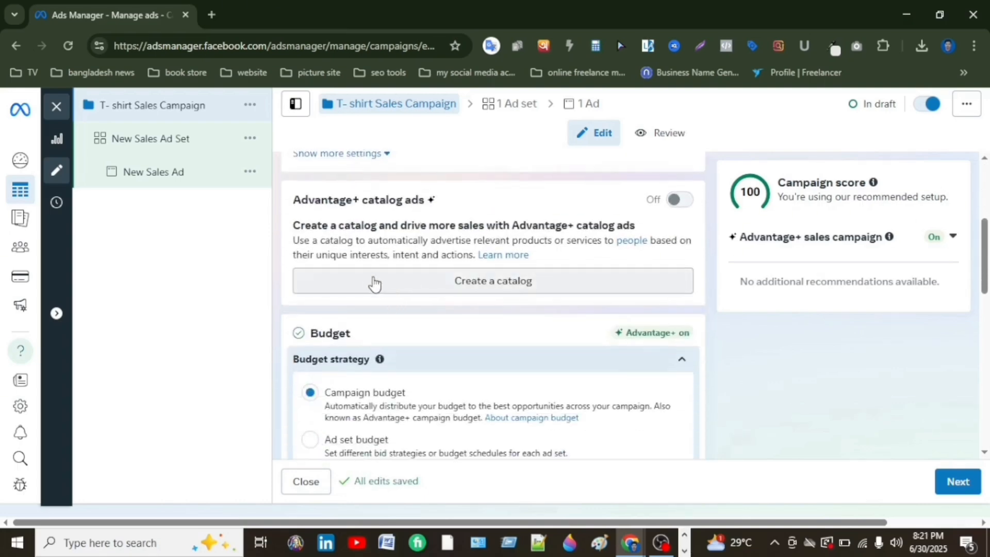
{"action": "scroll", "coordinate": [446, 310], "scroll_direction": "down", "scroll_amount": 10}
{"action": "left_click", "coordinate": [959, 482]}
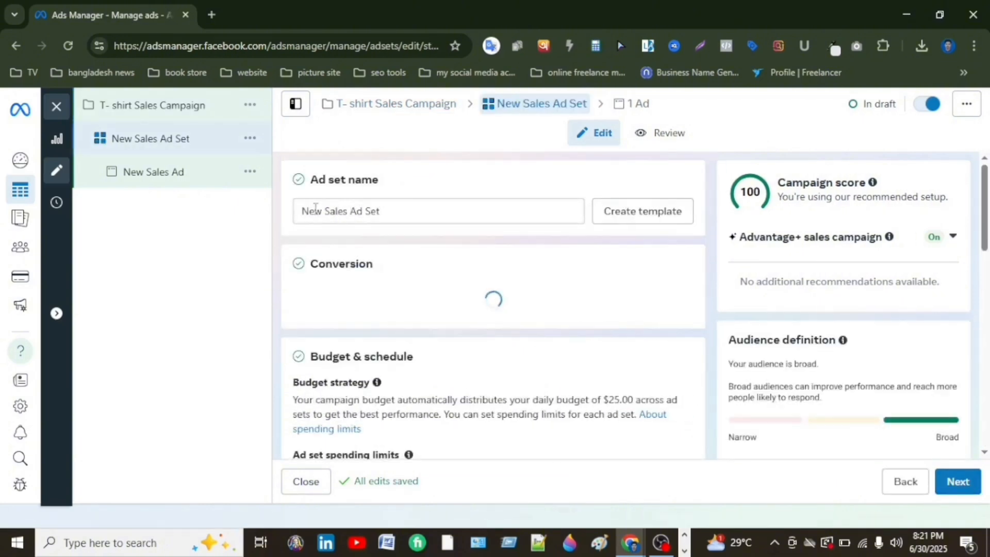
{"action": "scroll", "coordinate": [319, 237], "scroll_direction": "down", "scroll_amount": 2}
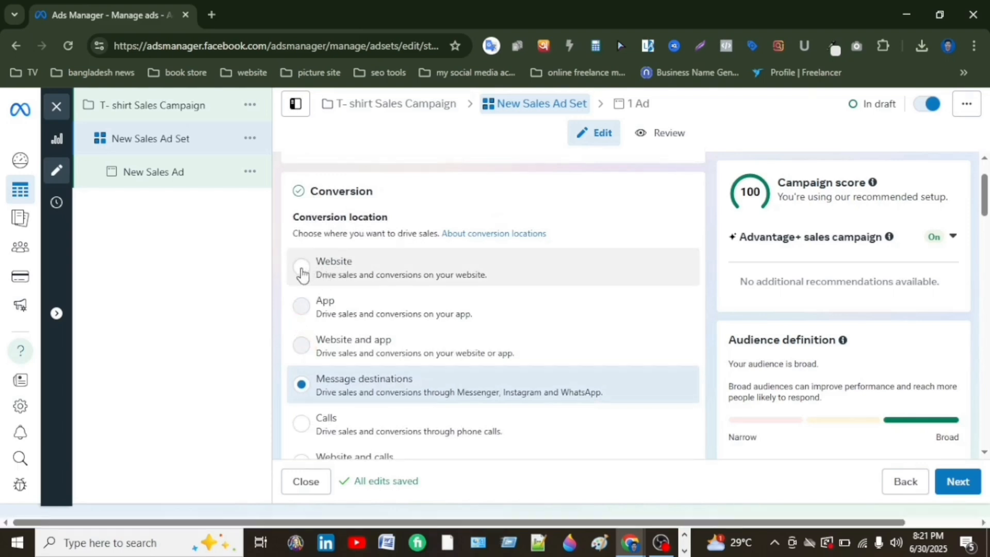
{"action": "left_click", "coordinate": [303, 268]}
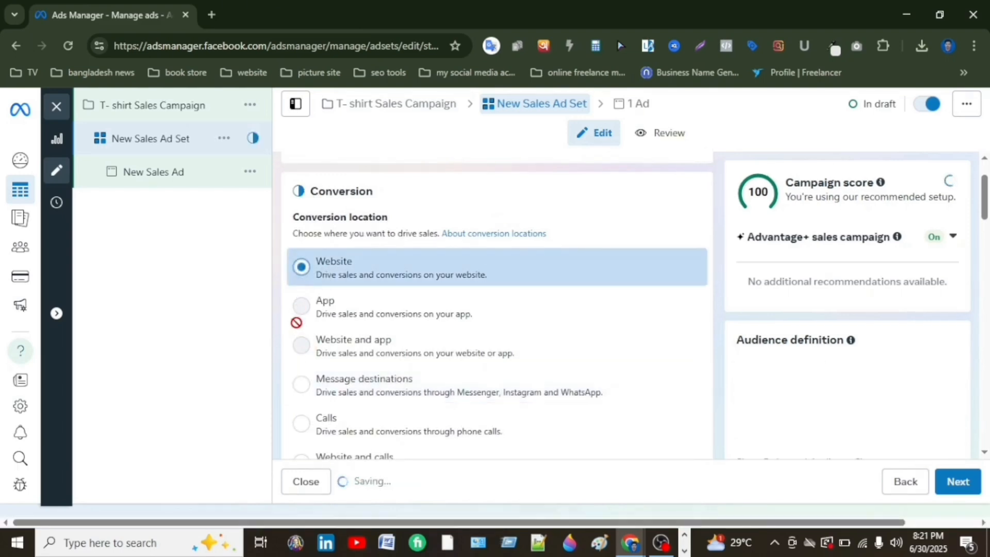
- Examine the ad set's dataset requirements and the available performance goal options
{"action": "scroll", "coordinate": [326, 271], "scroll_direction": "down", "scroll_amount": 2}
{"action": "scroll", "coordinate": [318, 320], "scroll_direction": "down", "scroll_amount": 2}
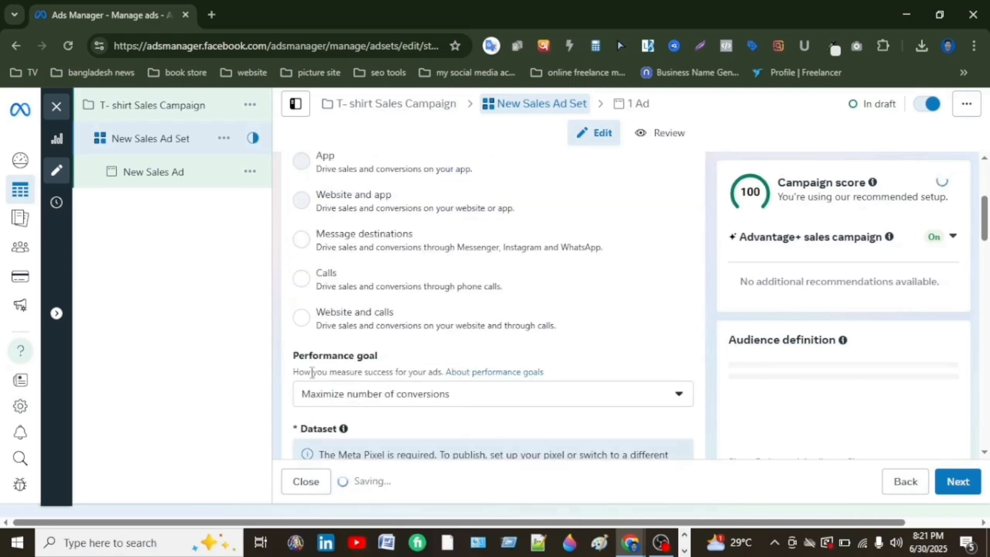
{"action": "scroll", "coordinate": [361, 330], "scroll_direction": "down", "scroll_amount": 2}
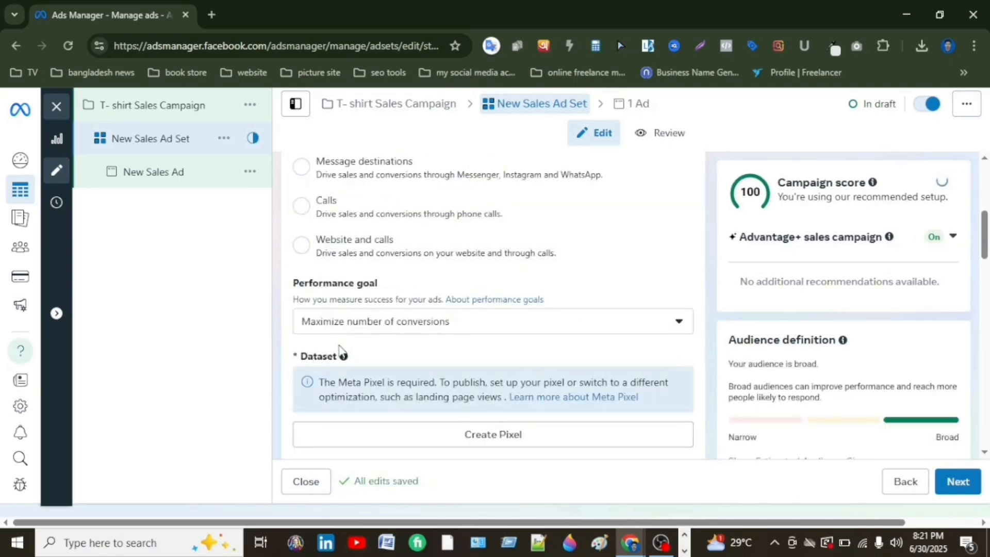
{"action": "scroll", "coordinate": [333, 356], "scroll_direction": "down", "scroll_amount": 2}
{"action": "scroll", "coordinate": [367, 288], "scroll_direction": "down", "scroll_amount": 2}
{"action": "scroll", "coordinate": [361, 285], "scroll_direction": "up", "scroll_amount": 2}
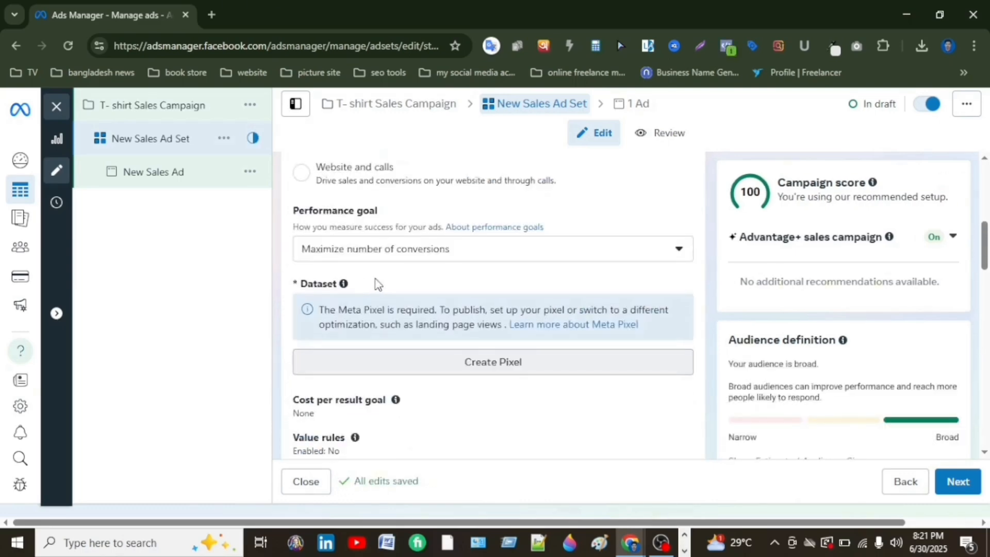
{"action": "left_click", "coordinate": [679, 251]}
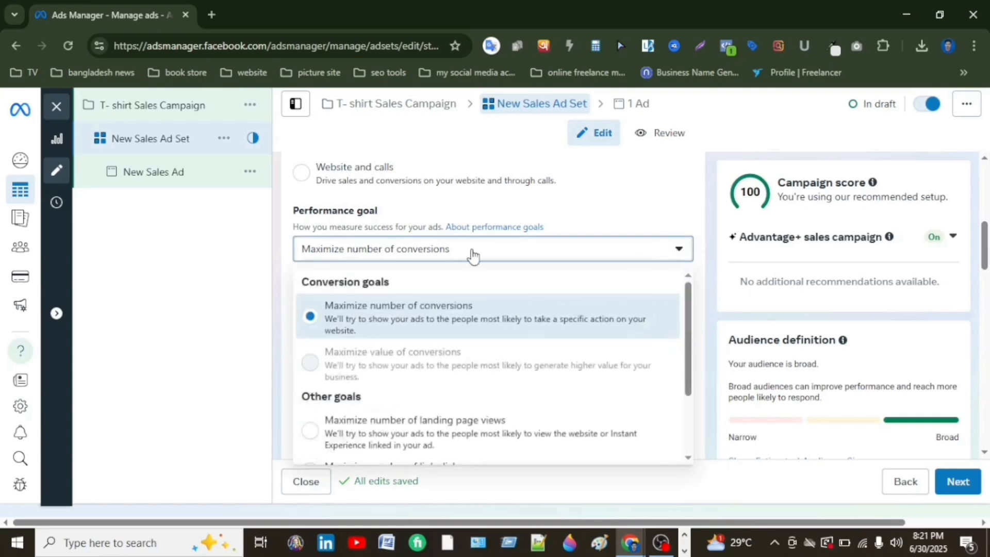
{"action": "left_click", "coordinate": [670, 257]}
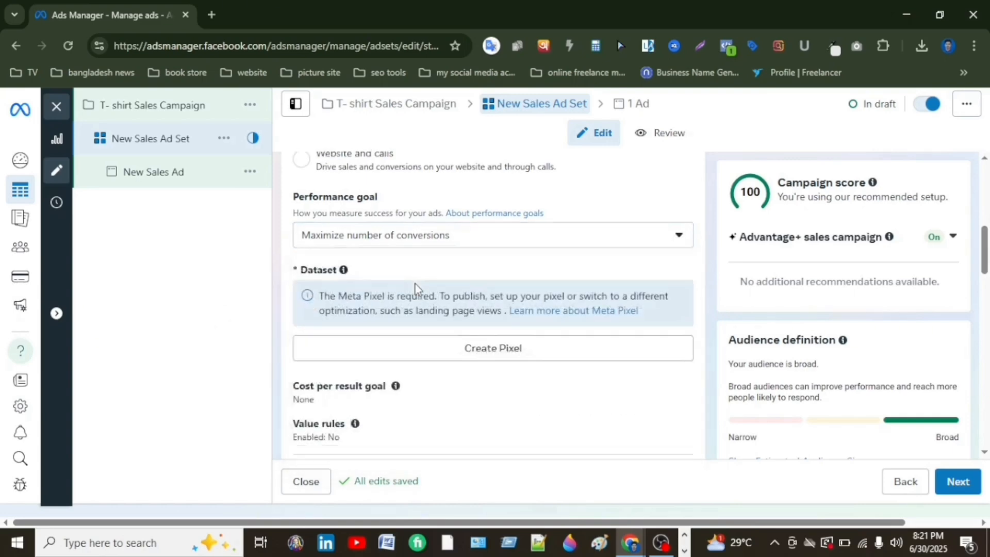
- Set the ad set's end date to Jul 5, 2025
{"action": "scroll", "coordinate": [361, 273], "scroll_direction": "down", "scroll_amount": 4}
{"action": "scroll", "coordinate": [356, 322], "scroll_direction": "down", "scroll_amount": 5}
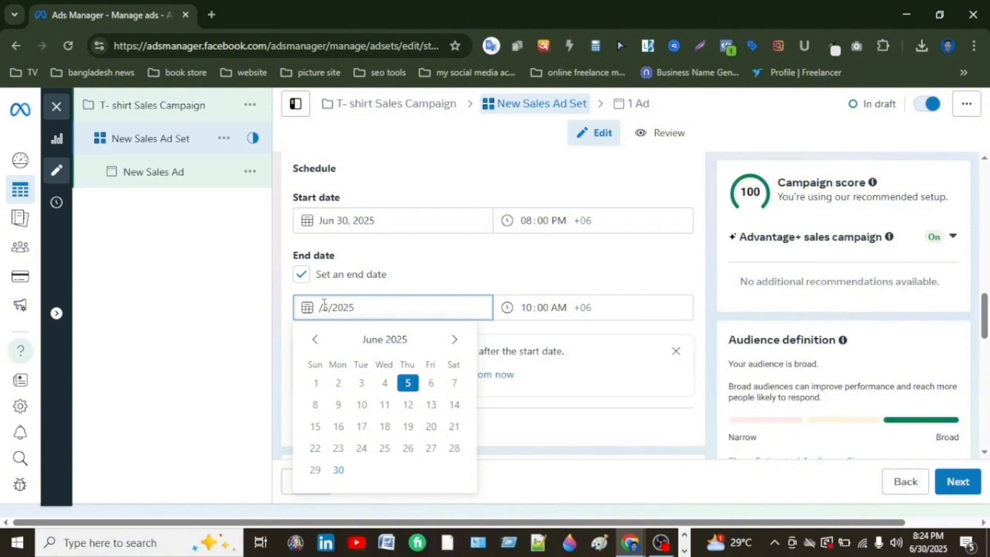
{"action": "type", "text": "7"}
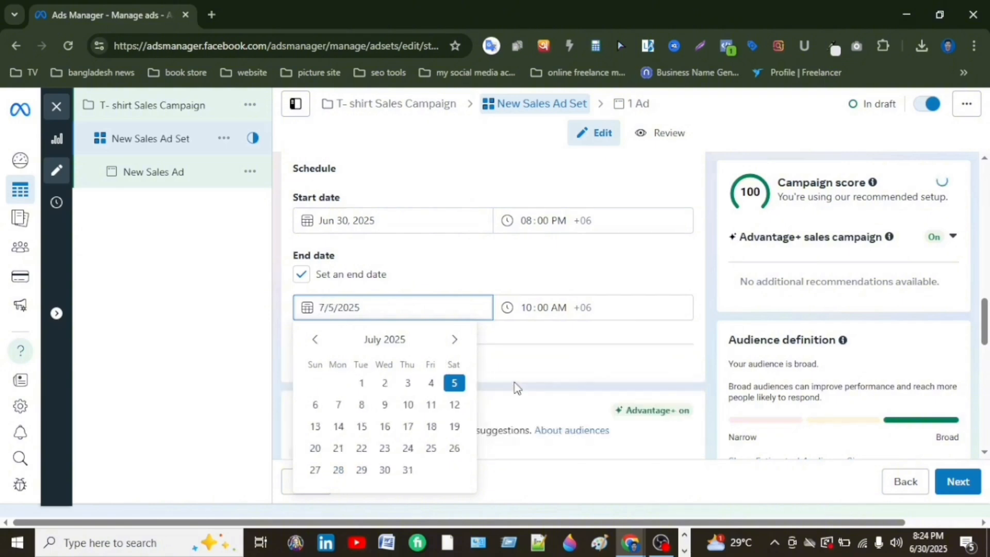
{"action": "left_click", "coordinate": [530, 382]}
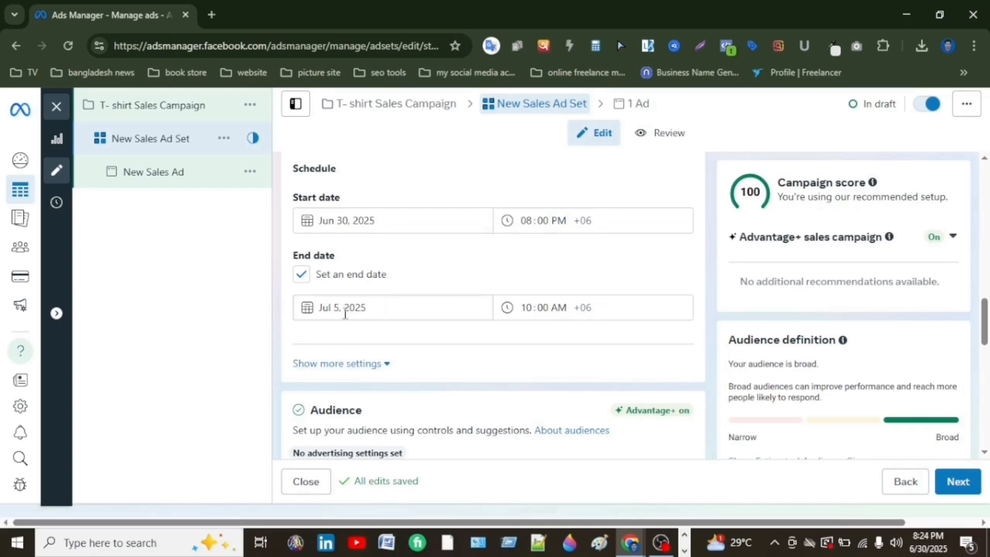
- Open the ad set's audience locations for editing
{"action": "scroll", "coordinate": [564, 312], "scroll_direction": "down", "scroll_amount": 3}
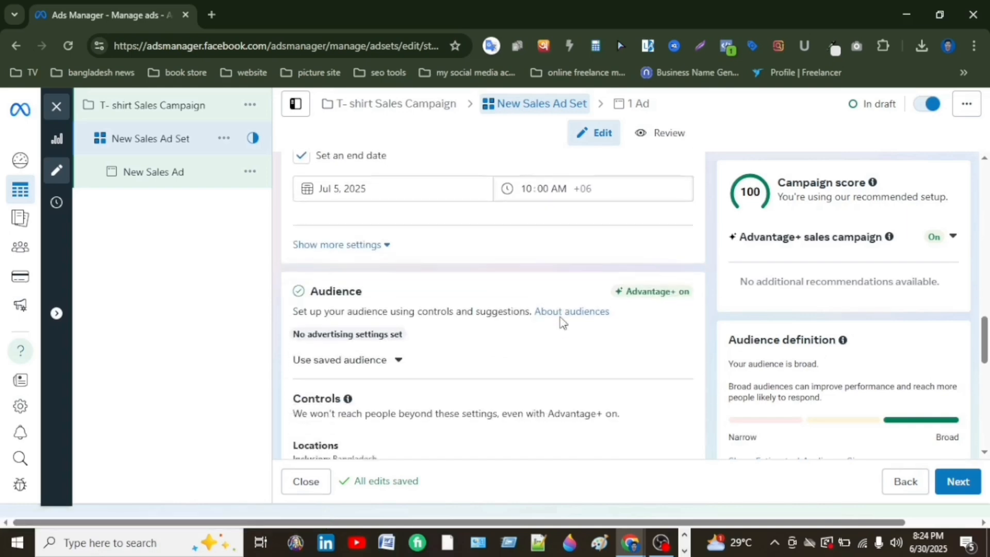
{"action": "scroll", "coordinate": [446, 301], "scroll_direction": "down", "scroll_amount": 2}
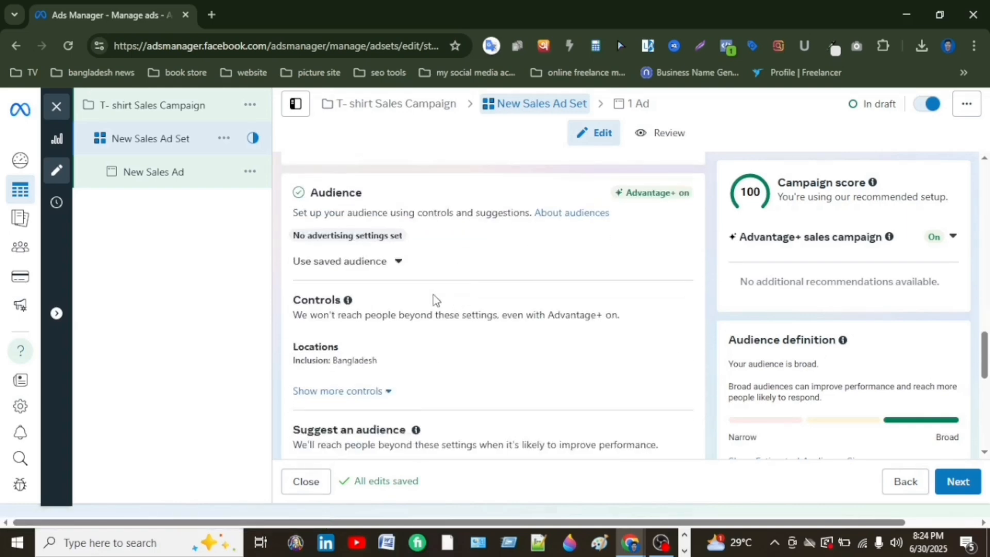
{"action": "scroll", "coordinate": [348, 300], "scroll_direction": "down", "scroll_amount": 2}
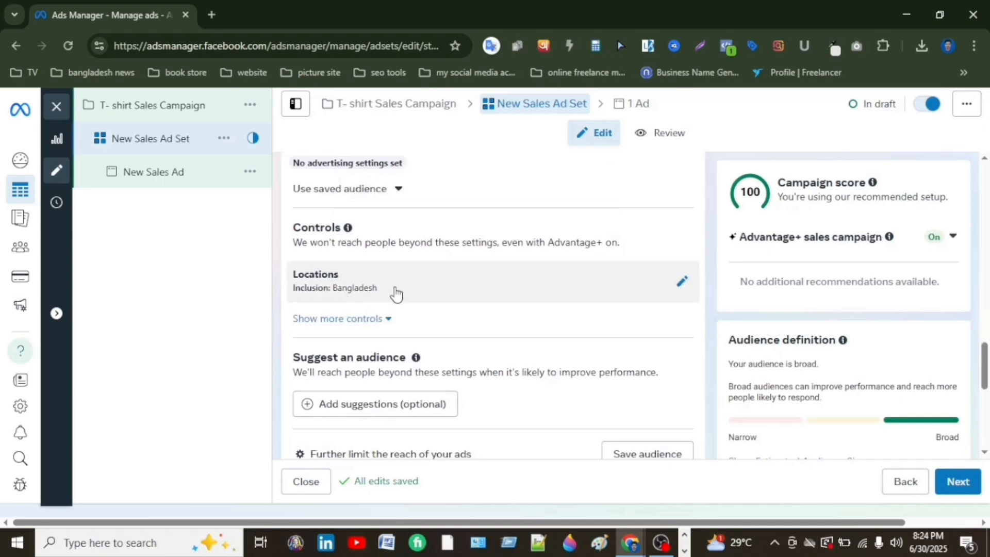
{"action": "left_click", "coordinate": [682, 281]}
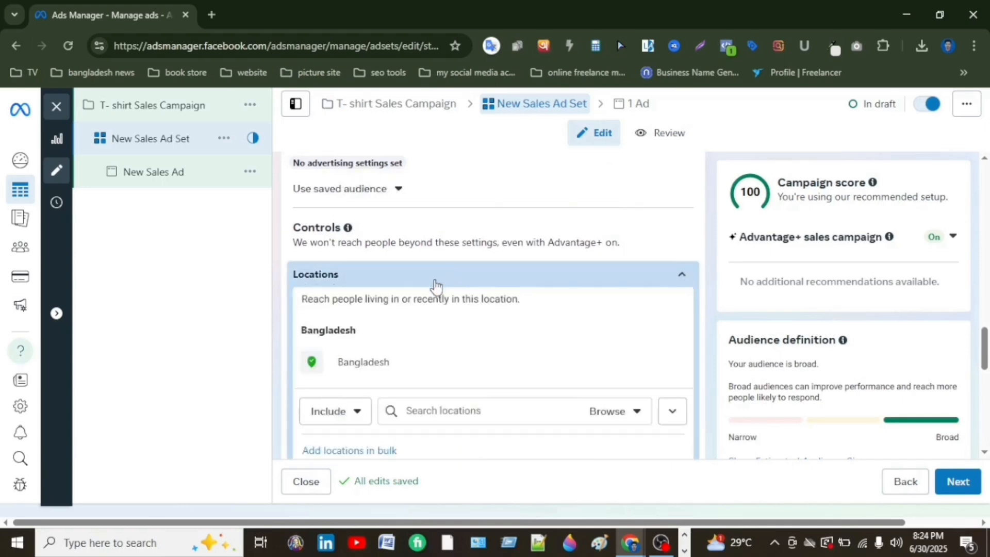
- Expand the additional audience controls for minimum age, custom audience exclusion and languages
{"action": "scroll", "coordinate": [408, 379], "scroll_direction": "down", "scroll_amount": 5}
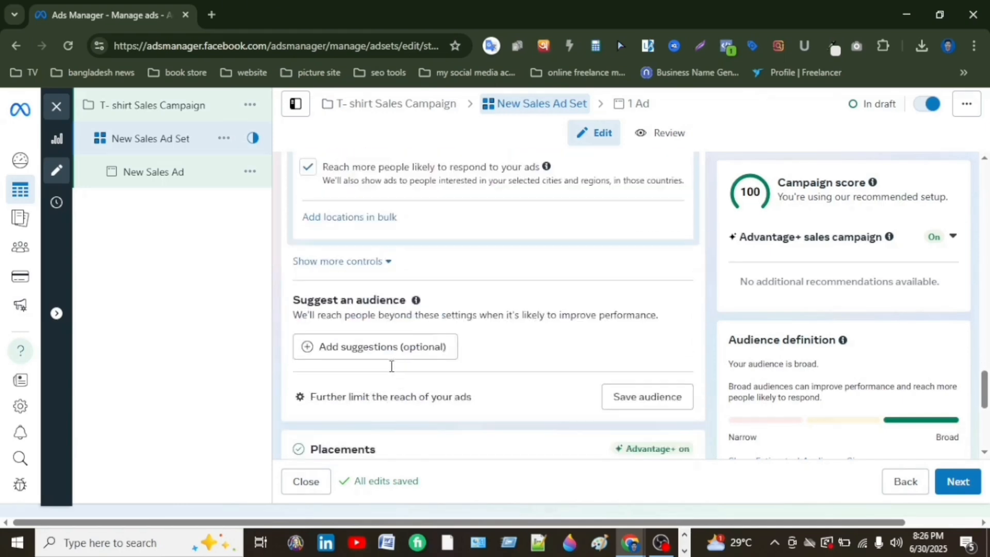
{"action": "left_click", "coordinate": [387, 261]}
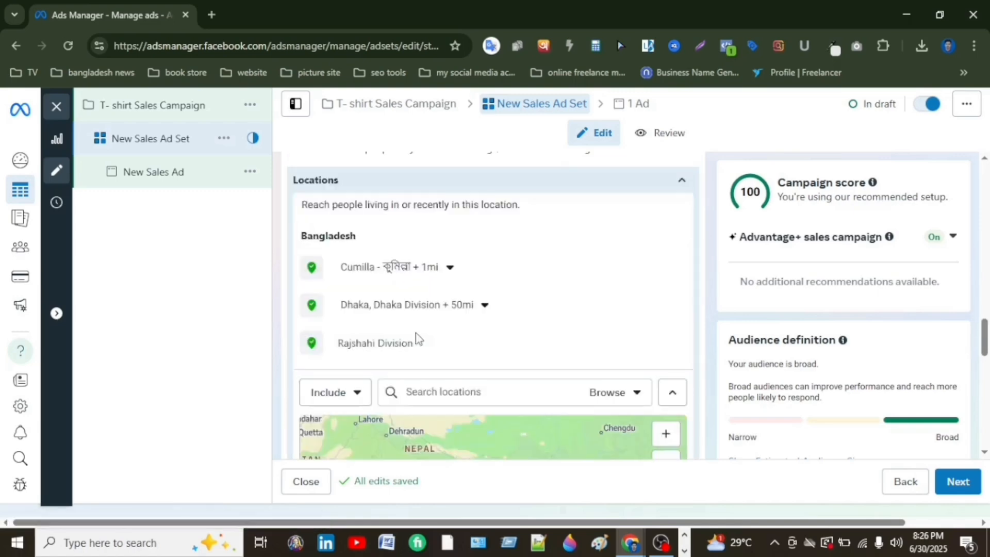
{"action": "scroll", "coordinate": [415, 332], "scroll_direction": "down", "scroll_amount": 1}
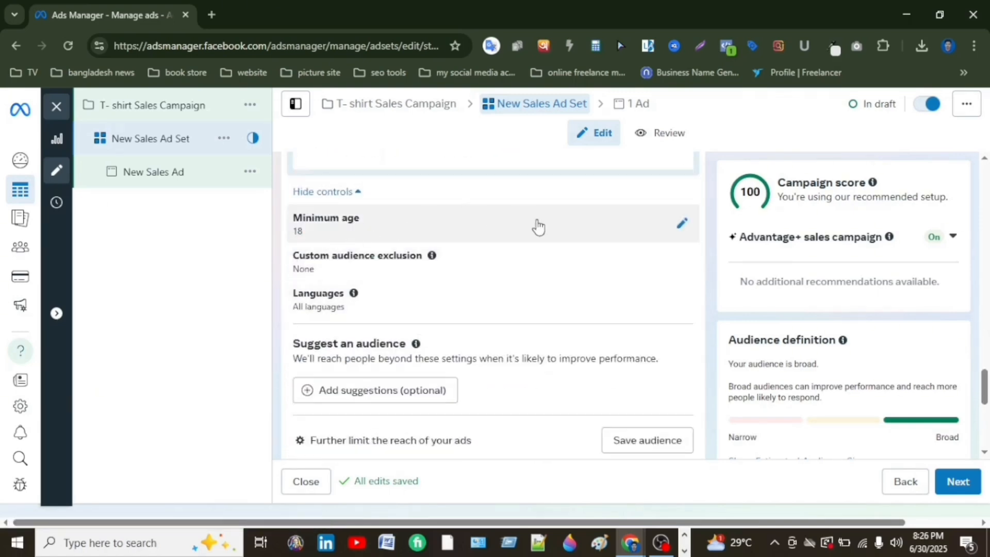
{"action": "scroll", "coordinate": [414, 260], "scroll_direction": "down", "scroll_amount": 2}
- Add audience suggestions to the ad set and set the suggested gender to Men
{"action": "left_click", "coordinate": [414, 260]}
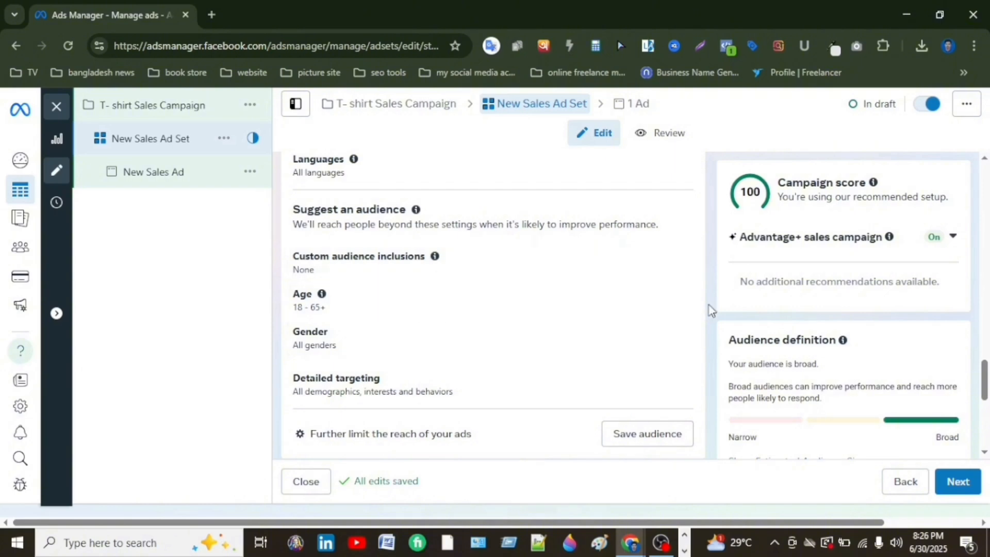
{"action": "left_click", "coordinate": [325, 348]}
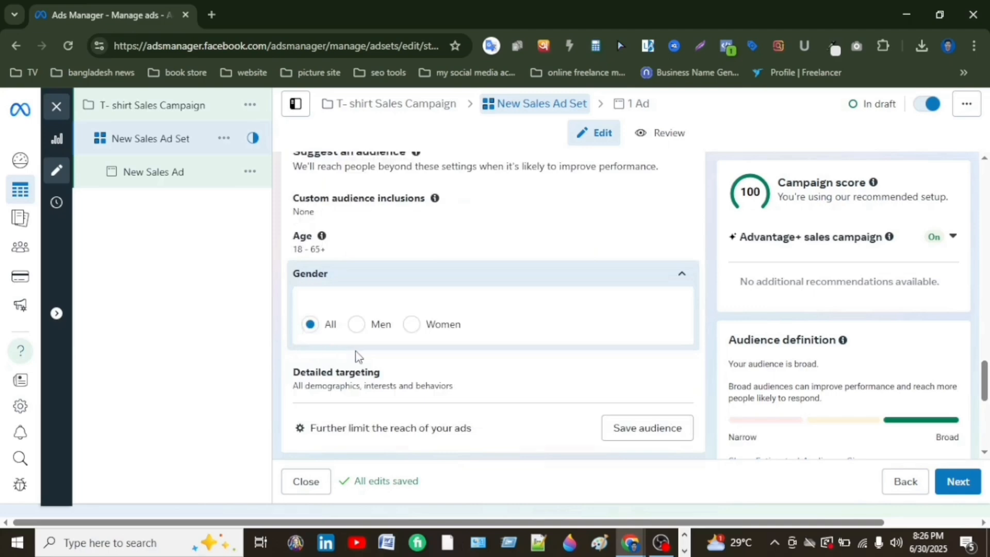
{"action": "left_click", "coordinate": [364, 325]}
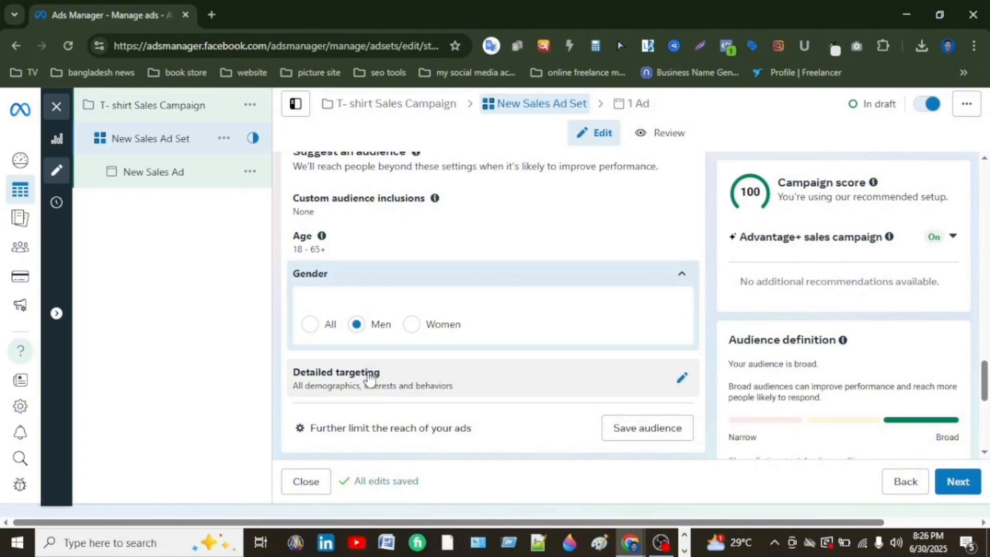
- Add the interests T-shirt (apparel) and Men's clothing (apparel) to the ad set's detailed targeting
{"action": "left_click", "coordinate": [678, 379]}
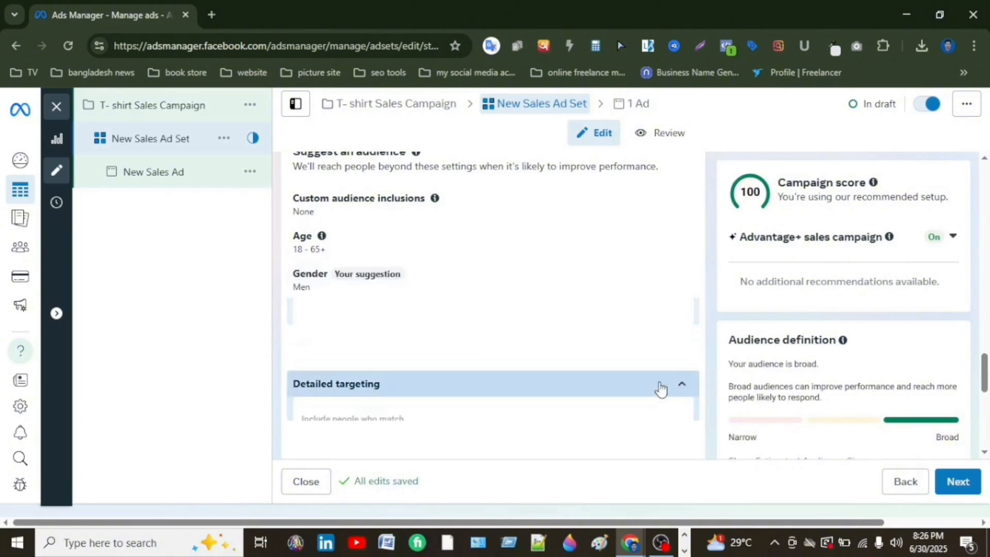
{"action": "scroll", "coordinate": [413, 369], "scroll_direction": "down", "scroll_amount": 1}
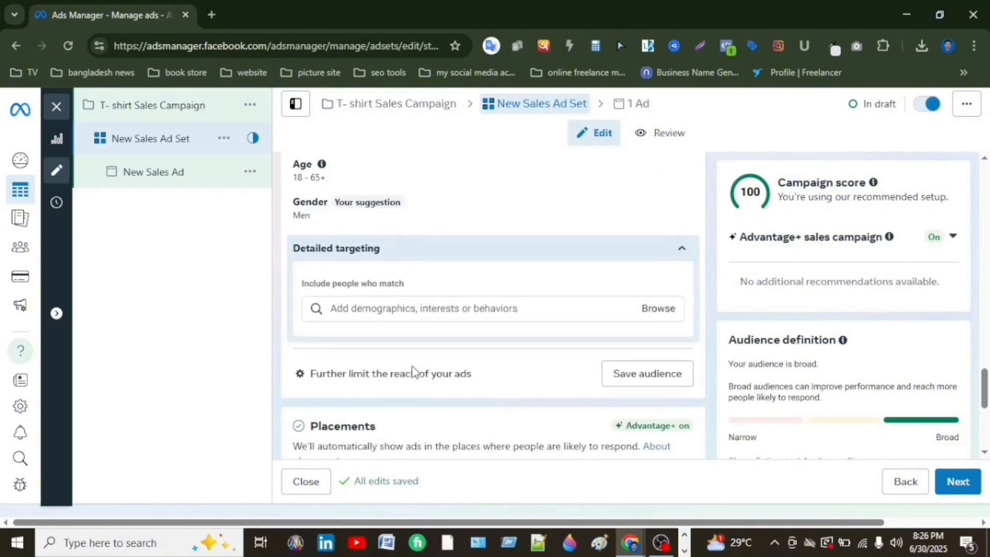
{"action": "left_click", "coordinate": [357, 306]}
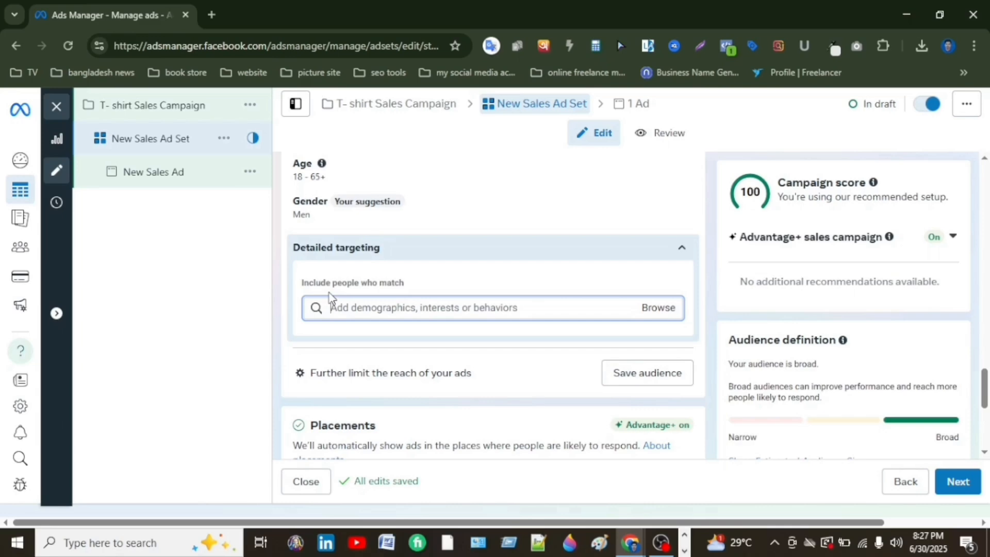
{"action": "type", "text": "T"}
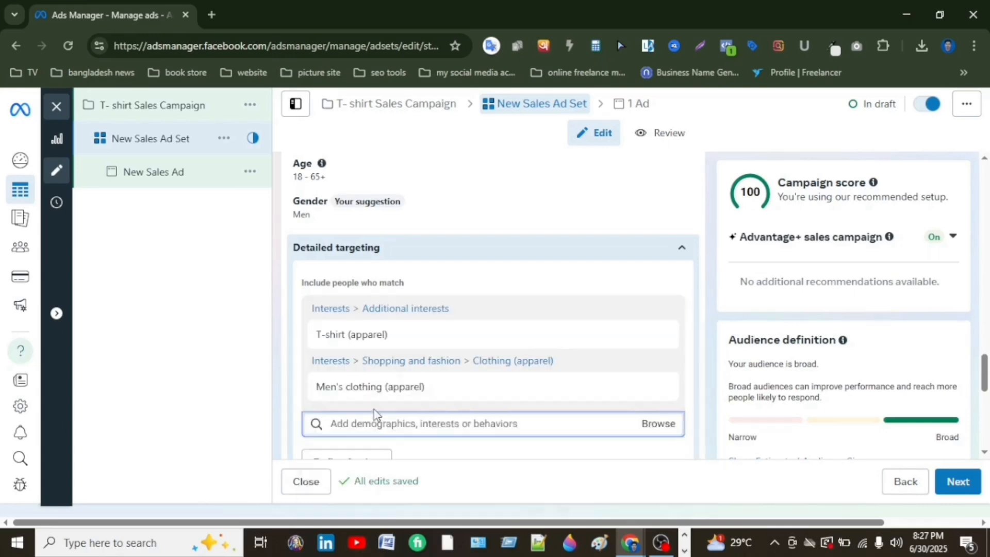
{"action": "mouse_move", "coordinate": [383, 400]}
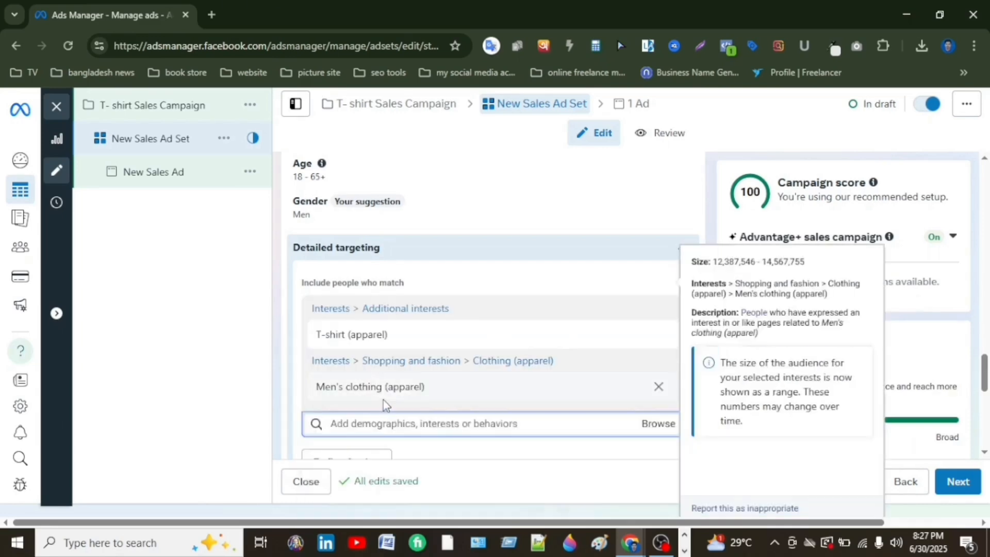
- Exclude Instagram and Threads from the ad set's placement platforms, keeping Facebook, Audience Network and Messenger
{"action": "scroll", "coordinate": [382, 395], "scroll_direction": "down", "scroll_amount": 1}
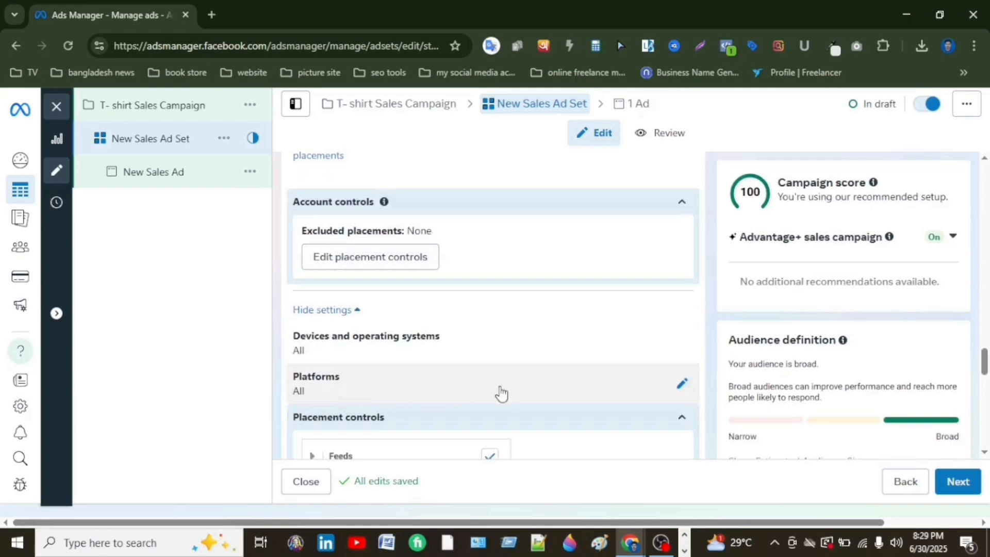
{"action": "left_click", "coordinate": [525, 393]}
{"action": "scroll", "coordinate": [388, 400], "scroll_direction": "down", "scroll_amount": 2}
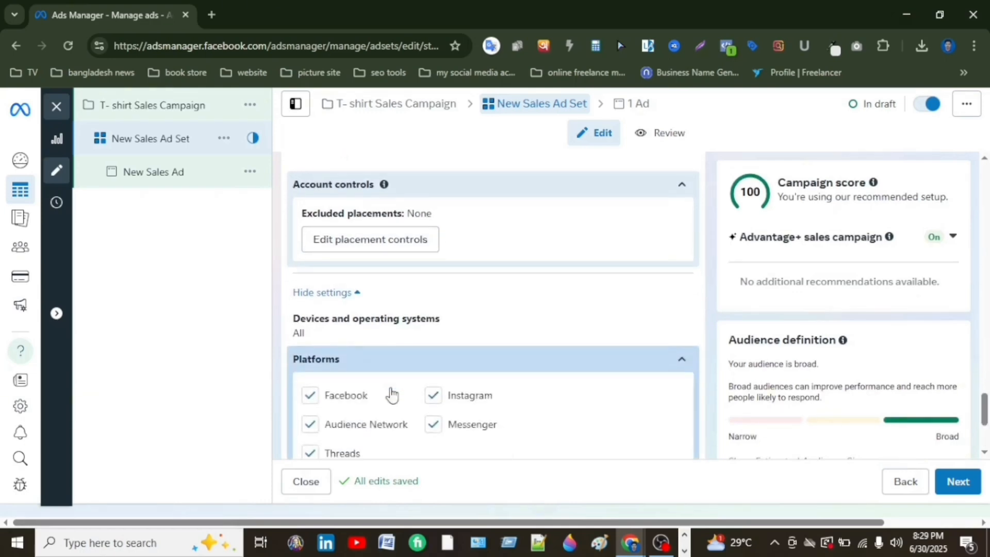
{"action": "scroll", "coordinate": [416, 391], "scroll_direction": "down", "scroll_amount": 1}
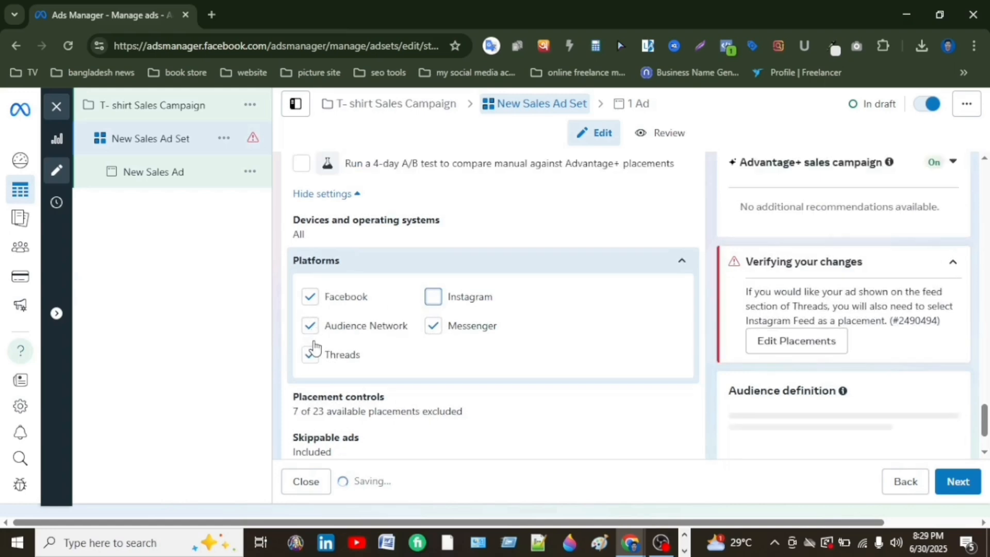
{"action": "scroll", "coordinate": [323, 383], "scroll_direction": "up", "scroll_amount": 3}
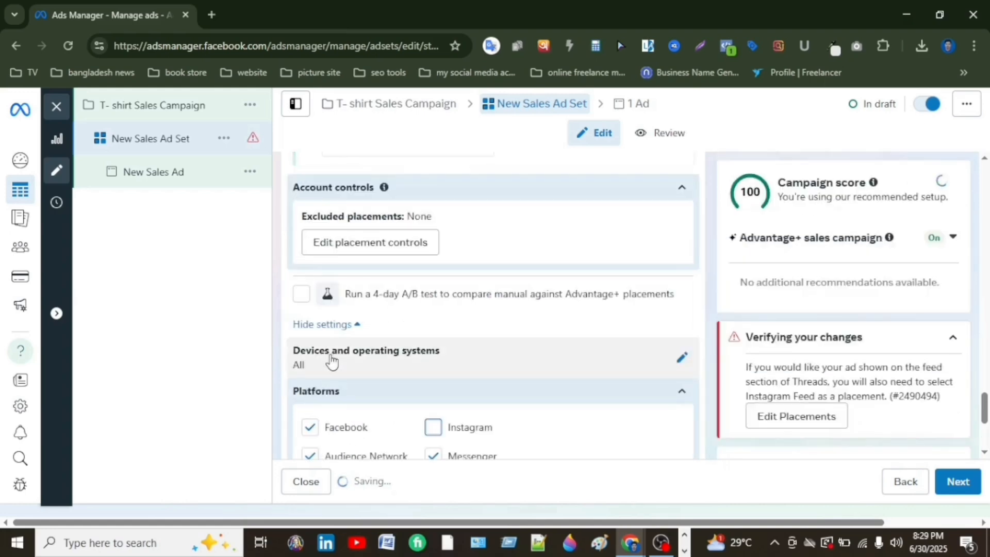
{"action": "scroll", "coordinate": [358, 353], "scroll_direction": "down", "scroll_amount": 2}
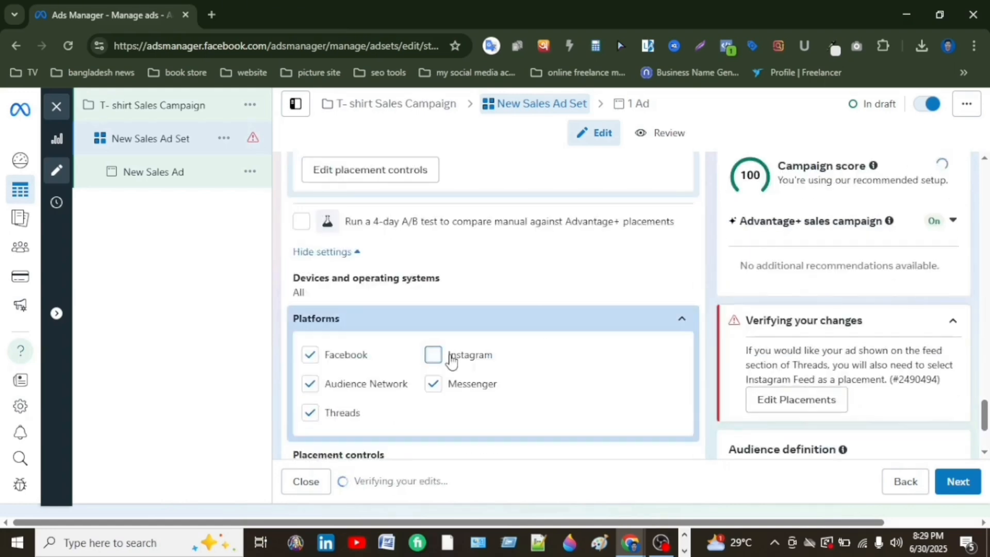
{"action": "scroll", "coordinate": [314, 415], "scroll_direction": "up", "scroll_amount": 1}
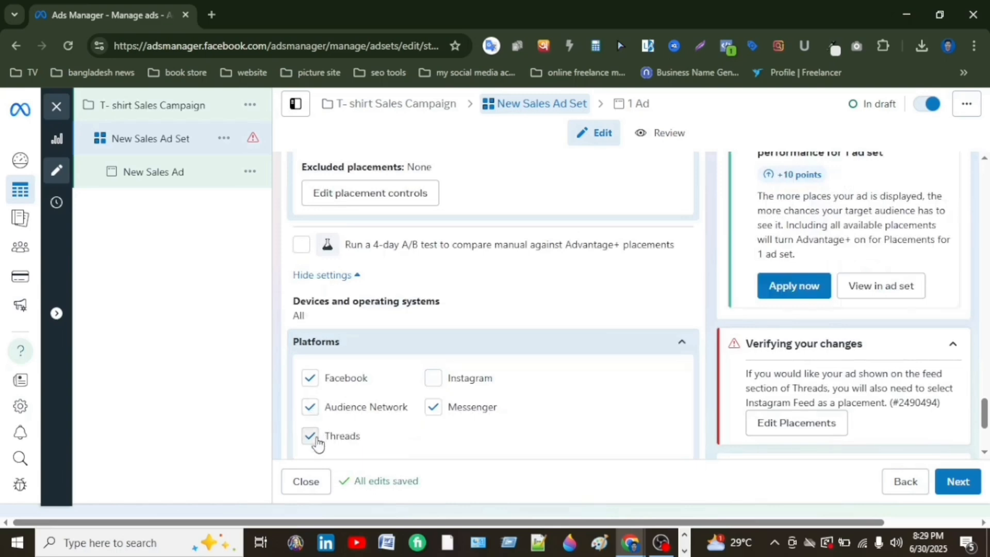
{"action": "left_click", "coordinate": [310, 436]}
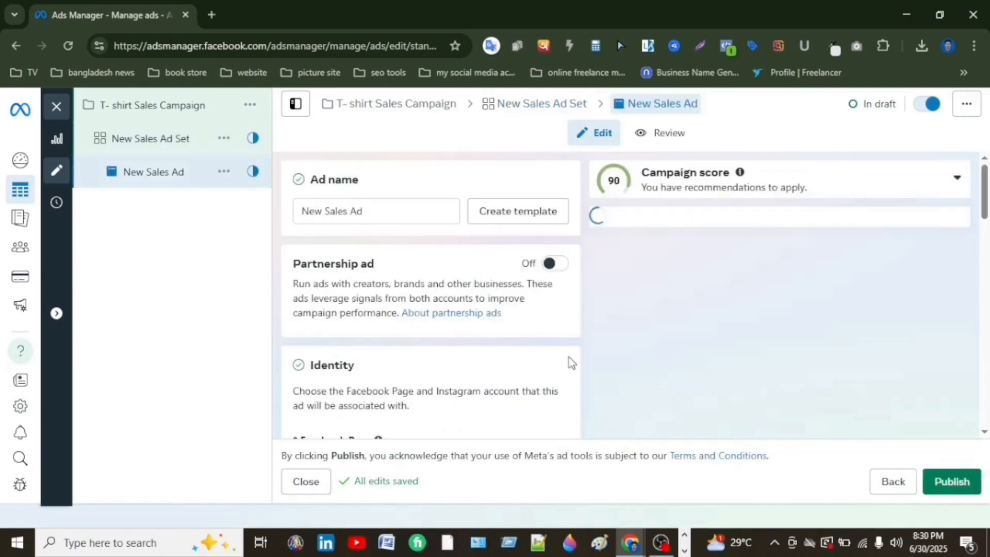
- Choose Classic Shop as the Facebook Page for the ad's identity
{"action": "scroll", "coordinate": [562, 341], "scroll_direction": "down", "scroll_amount": 3}
{"action": "left_click", "coordinate": [555, 323]}
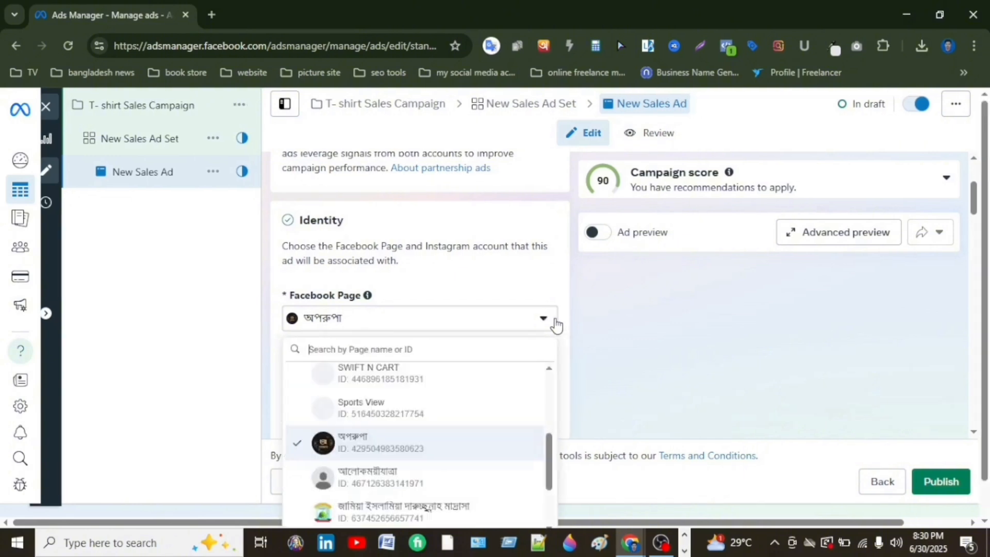
{"action": "scroll", "coordinate": [398, 464], "scroll_direction": "down", "scroll_amount": 5}
{"action": "scroll", "coordinate": [398, 460], "scroll_direction": "down", "scroll_amount": 5}
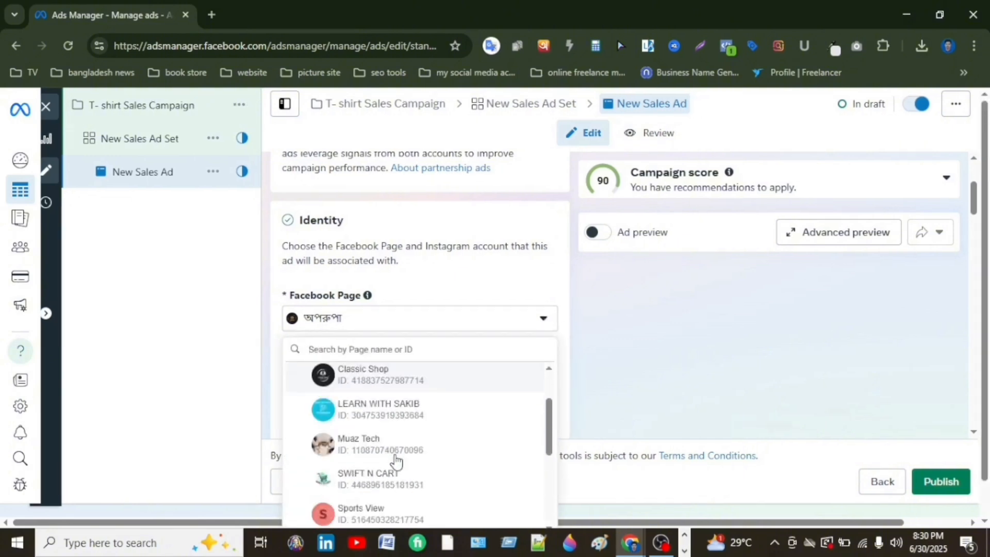
{"action": "scroll", "coordinate": [361, 449], "scroll_direction": "up", "scroll_amount": 2}
{"action": "scroll", "coordinate": [361, 449], "scroll_direction": "up", "scroll_amount": 4}
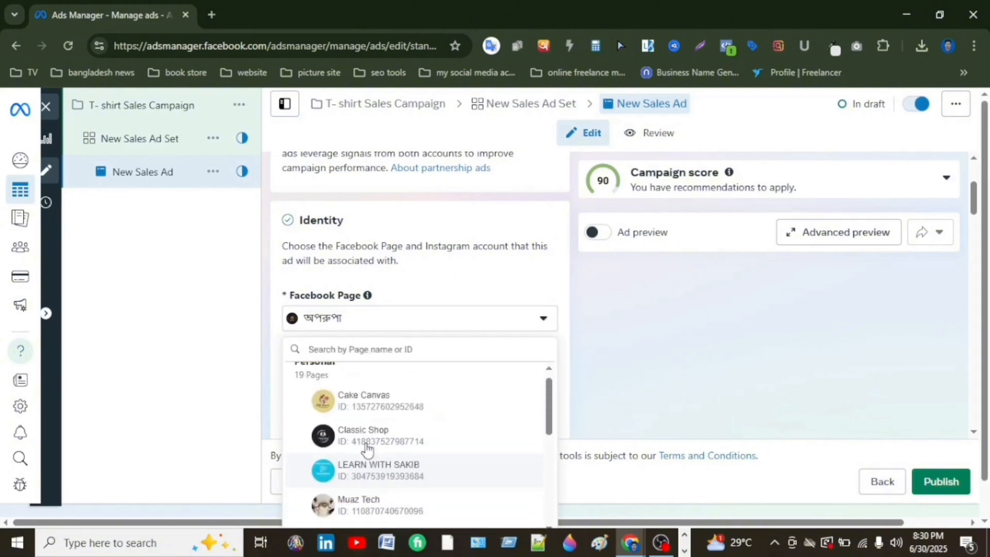
{"action": "left_click", "coordinate": [392, 450]}
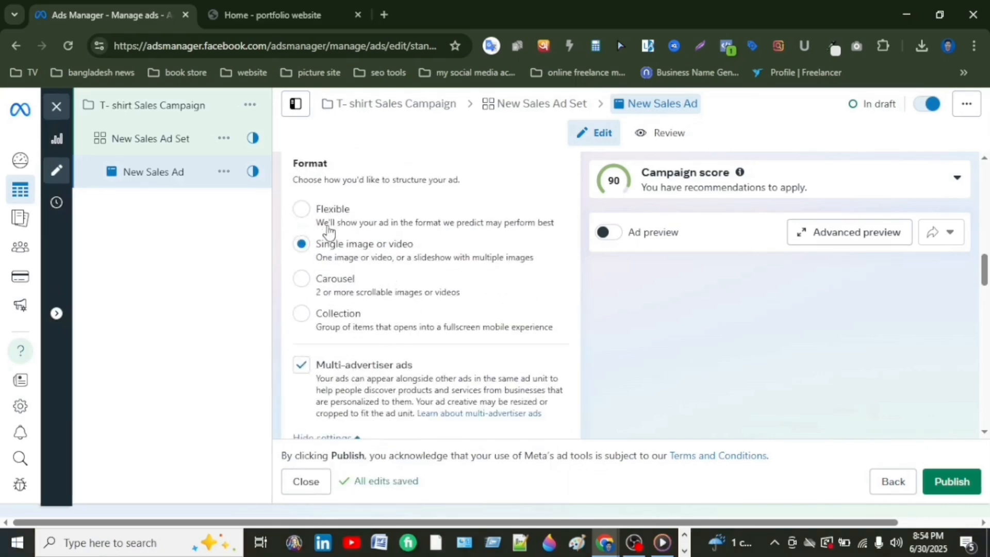
{"action": "left_click", "coordinate": [302, 280]}
{"action": "scroll", "coordinate": [301, 282], "scroll_direction": "down", "scroll_amount": 3}
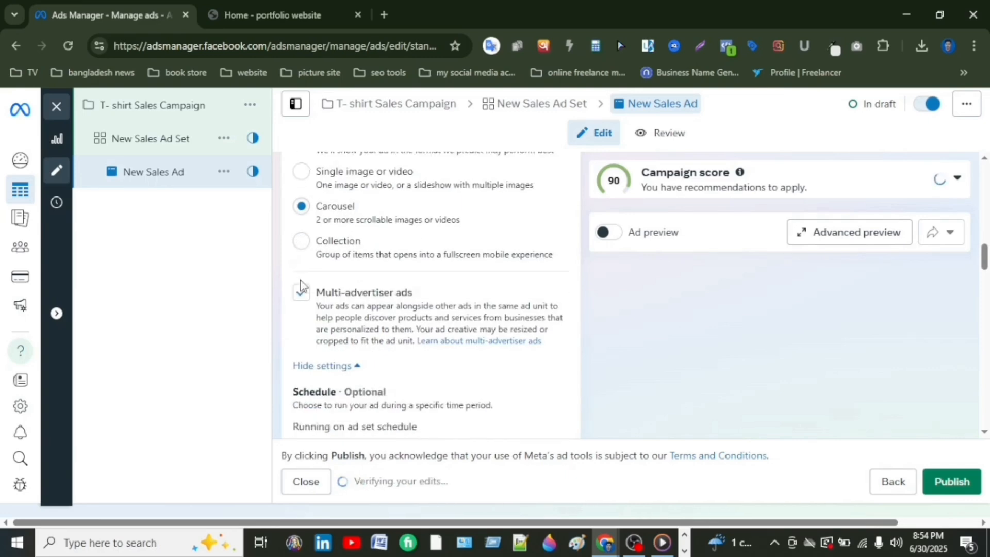
{"action": "scroll", "coordinate": [301, 284], "scroll_direction": "down", "scroll_amount": 3}
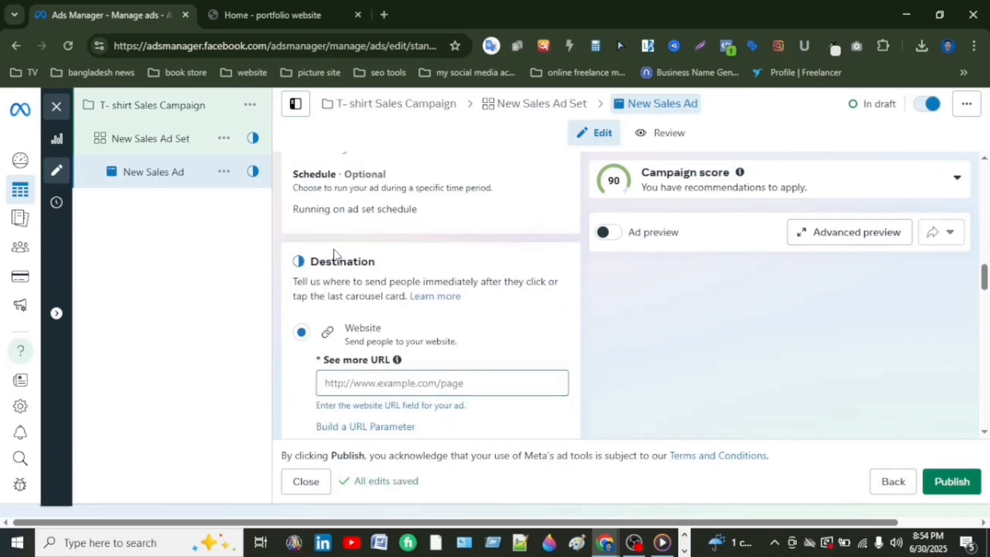
{"action": "scroll", "coordinate": [334, 254], "scroll_direction": "down", "scroll_amount": 2}
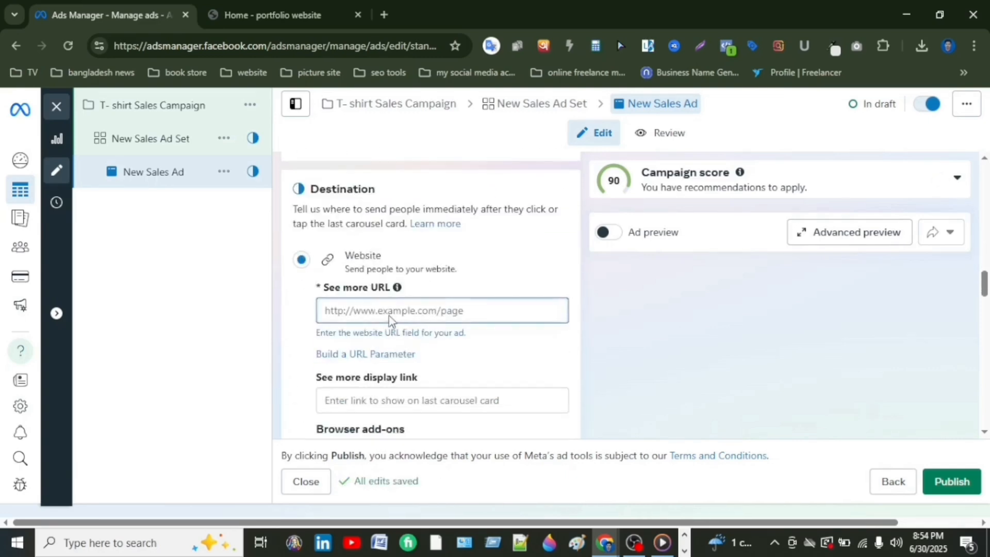
{"action": "left_click", "coordinate": [384, 14]}
{"action": "right_click", "coordinate": [356, 312]}
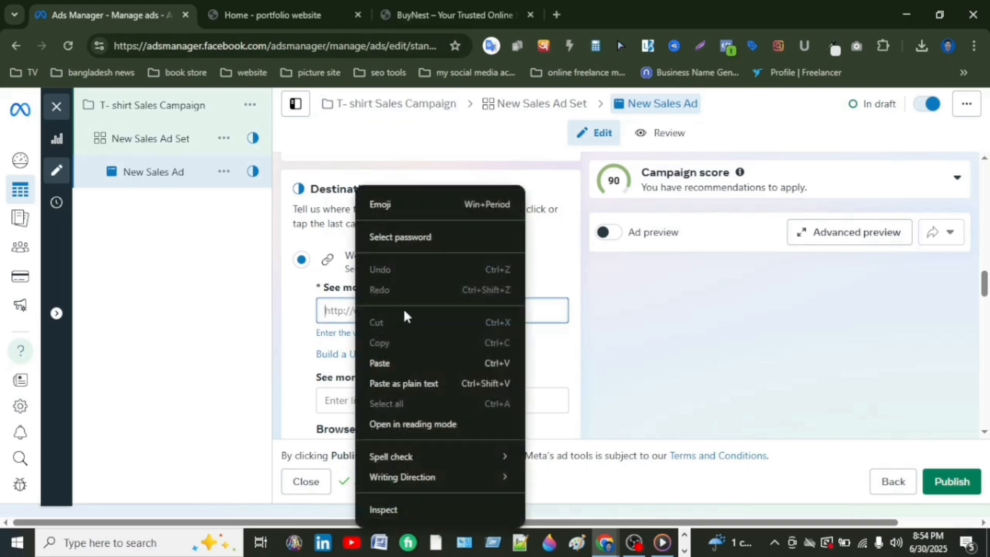
{"action": "left_click", "coordinate": [409, 358]}
- Start choosing an image for the first carousel card and upload Untitled design (3) from the Downloads folder
{"action": "scroll", "coordinate": [349, 280], "scroll_direction": "up", "scroll_amount": 10}
{"action": "scroll", "coordinate": [363, 280], "scroll_direction": "down", "scroll_amount": 1}
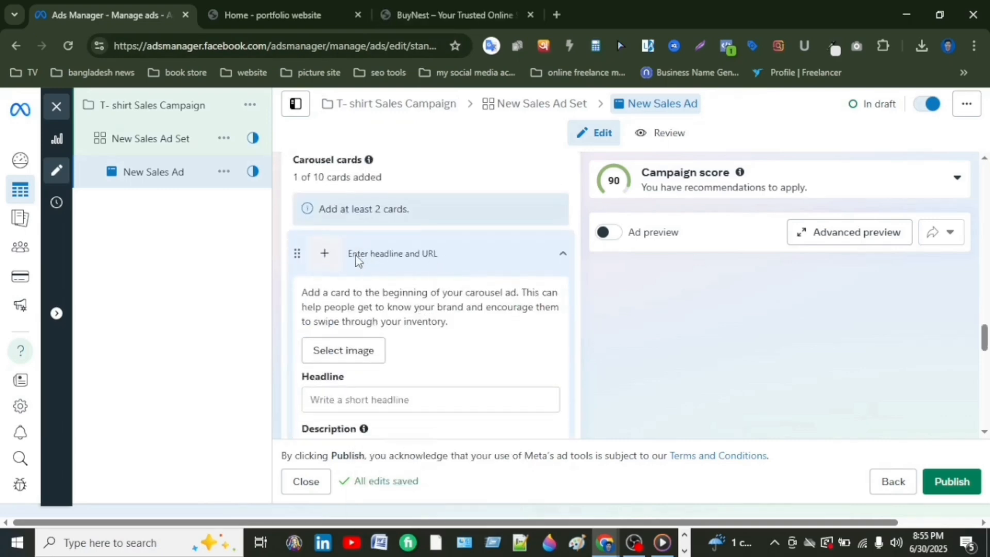
{"action": "scroll", "coordinate": [323, 256], "scroll_direction": "up", "scroll_amount": 1}
{"action": "scroll", "coordinate": [323, 256], "scroll_direction": "down", "scroll_amount": 3}
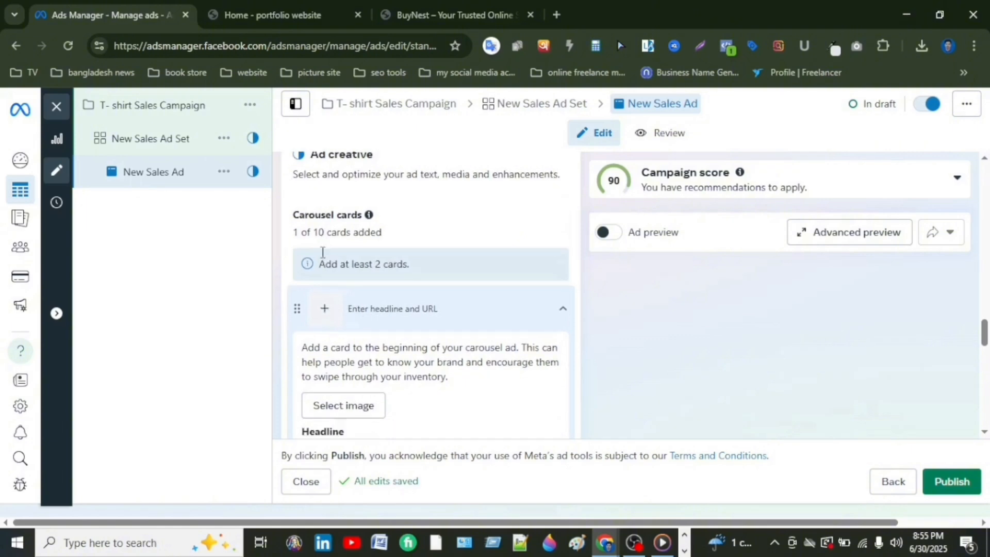
{"action": "scroll", "coordinate": [321, 254], "scroll_direction": "down", "scroll_amount": 1}
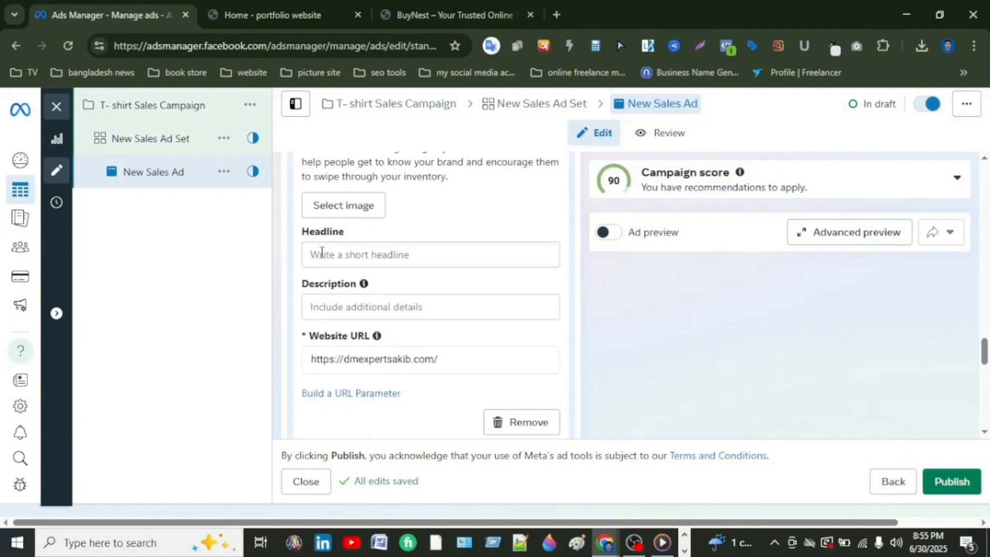
{"action": "scroll", "coordinate": [321, 254], "scroll_direction": "up", "scroll_amount": 3}
{"action": "scroll", "coordinate": [322, 254], "scroll_direction": "down", "scroll_amount": 3}
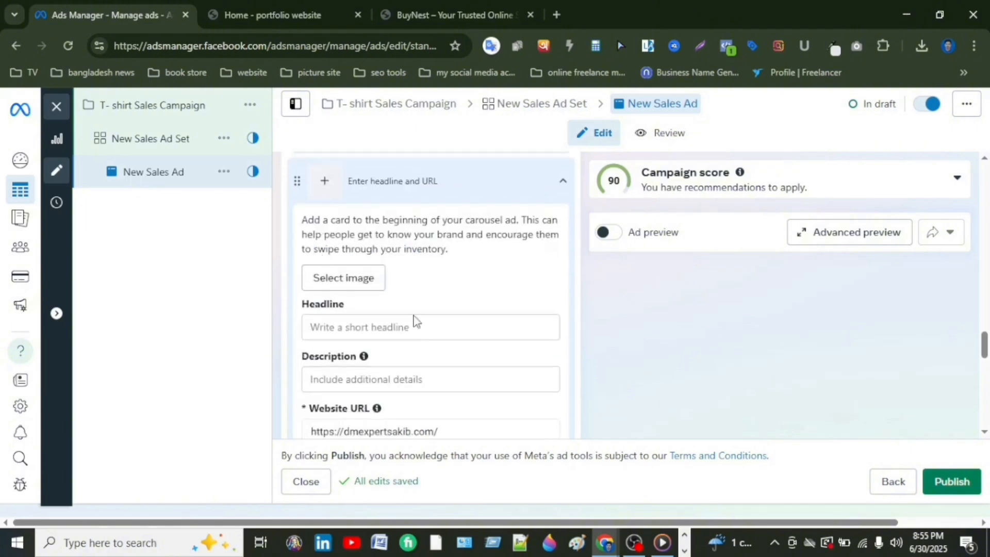
{"action": "left_click", "coordinate": [358, 281]}
{"action": "left_click", "coordinate": [804, 204]}
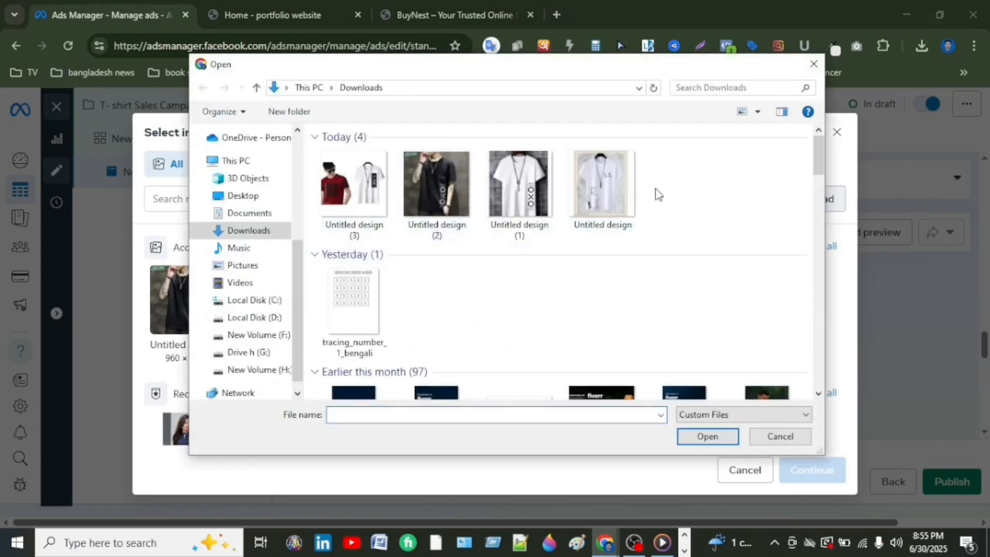
{"action": "left_click", "coordinate": [354, 194]}
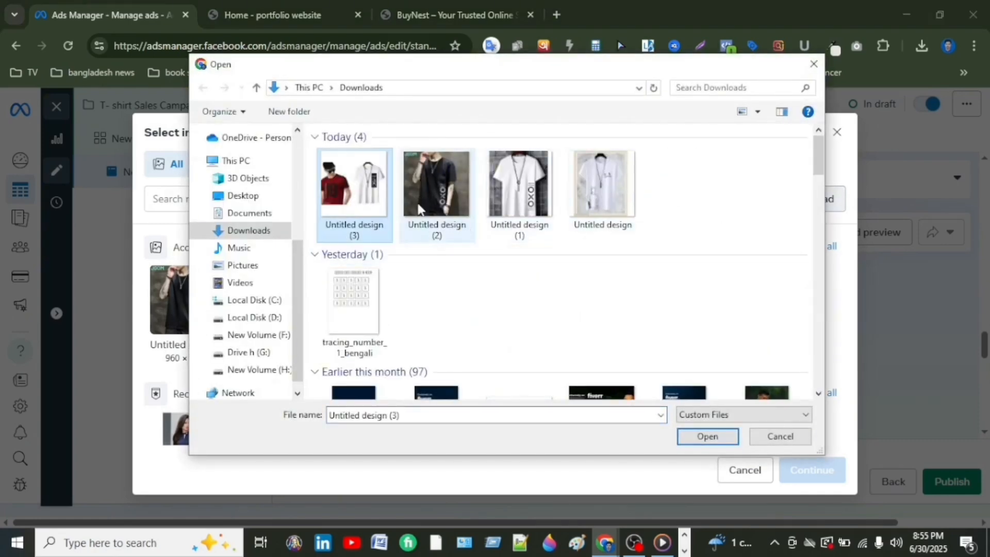
{"action": "left_click", "coordinate": [708, 437]}
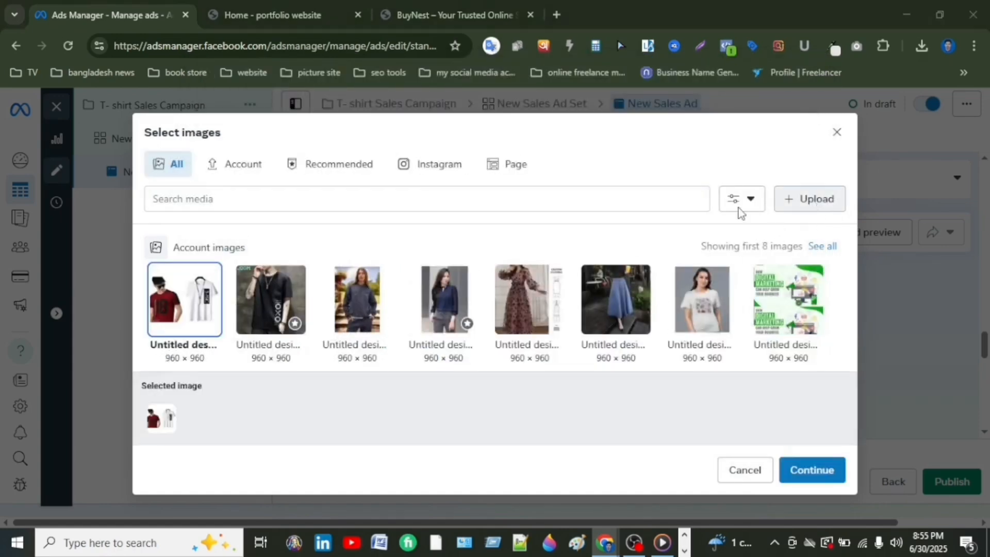
- Upload Untitled design (1) and Untitled design from Downloads, and use Untitled design as the carousel card's image
{"action": "left_click", "coordinate": [520, 191]}
{"action": "left_click", "coordinate": [707, 436]}
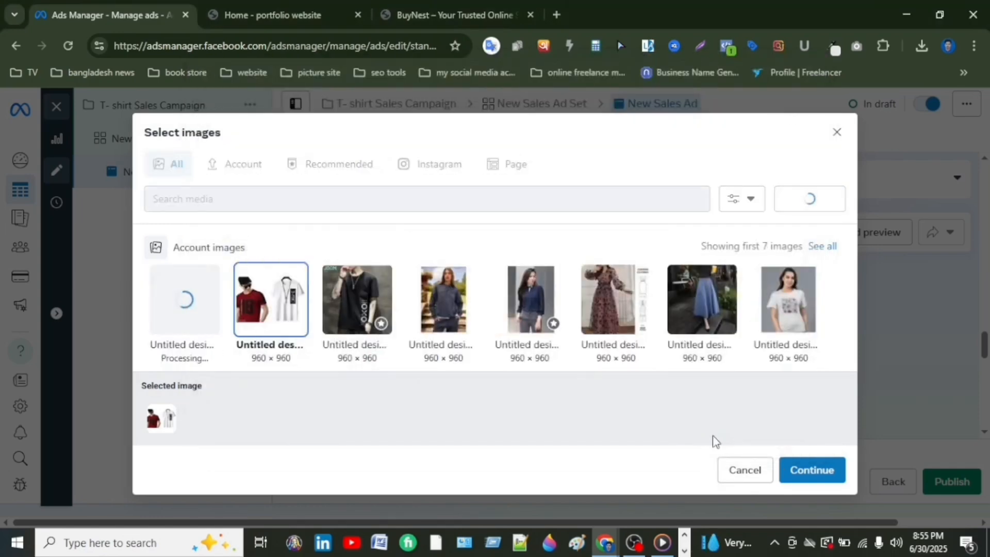
{"action": "left_click", "coordinate": [815, 203]}
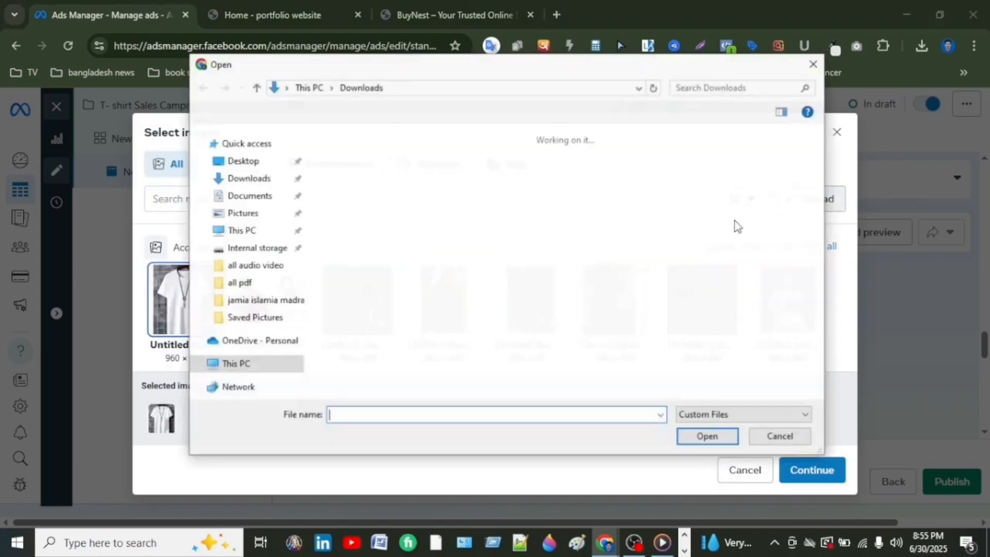
{"action": "left_click", "coordinate": [580, 198]}
{"action": "left_click", "coordinate": [691, 438]}
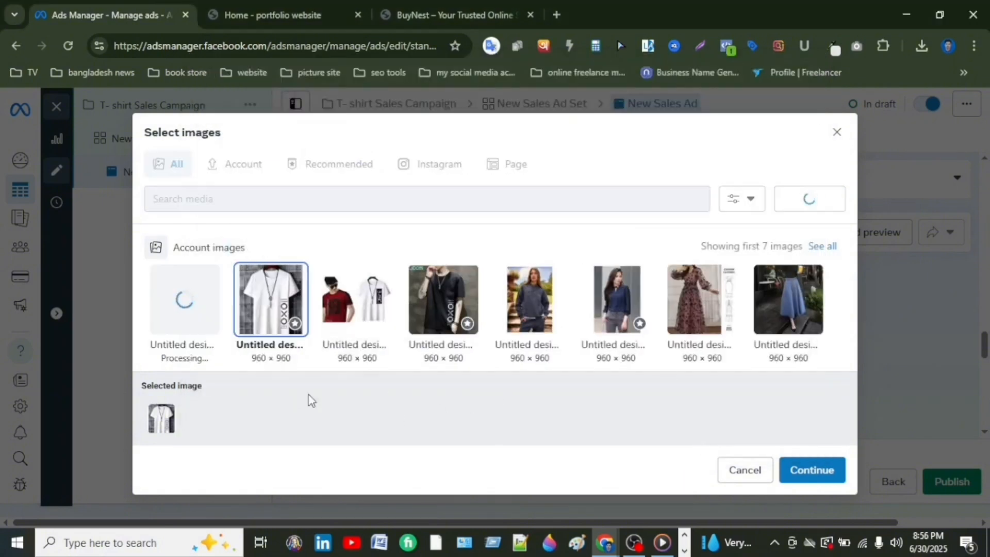
{"action": "left_click", "coordinate": [794, 471]}
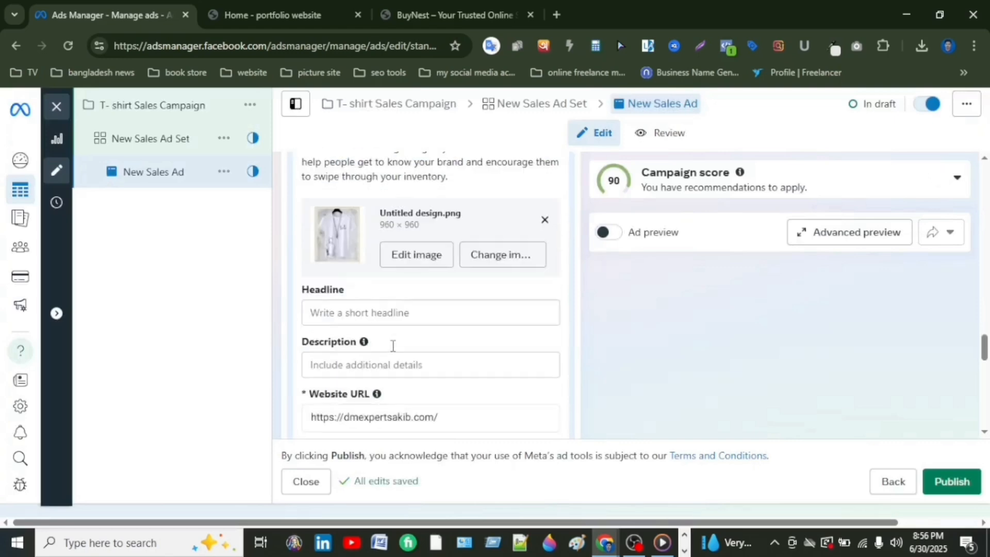
- Give the carousel card the headline "আরামদায়ক Cotton টি-শার্ট" and the description "সারাদিনের ব্যবহার উপযোগী, নরম ও টেকসই ফেব্রিক।"
{"action": "left_click", "coordinate": [331, 313]}
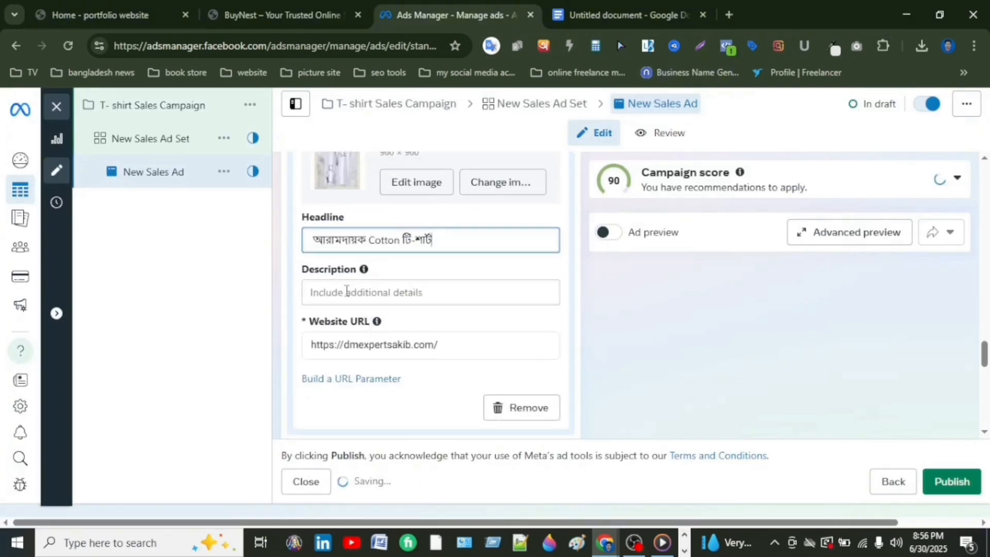
{"action": "left_click", "coordinate": [343, 289]}
{"action": "type", "text": "সারাদিনের ব্যবহার উপযোগী, নরম ও টেকসই ফেব্রিক।"}
{"action": "scroll", "coordinate": [325, 333], "scroll_direction": "down", "scroll_amount": 1}
{"action": "scroll", "coordinate": [361, 299], "scroll_direction": "down", "scroll_amount": 1}
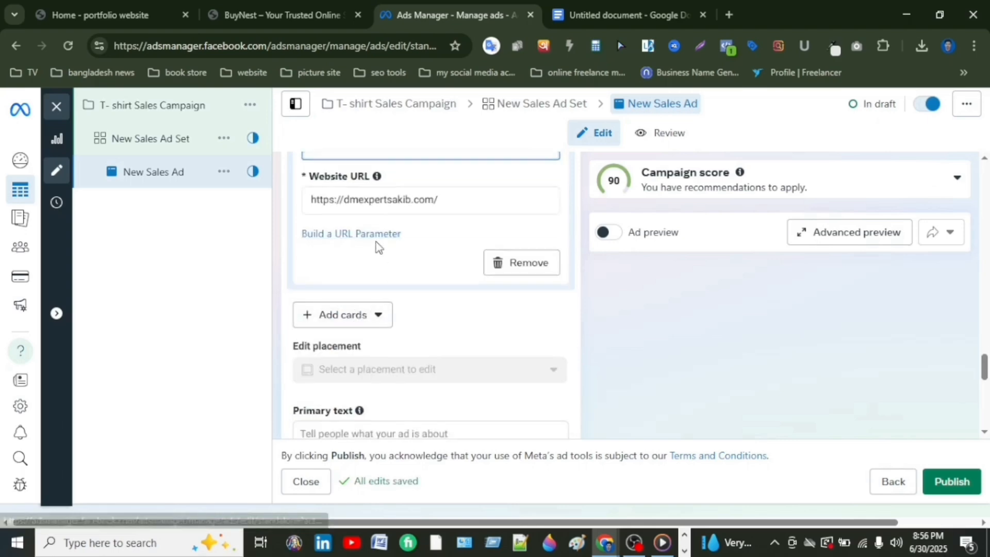
{"action": "scroll", "coordinate": [419, 249], "scroll_direction": "up", "scroll_amount": 6}
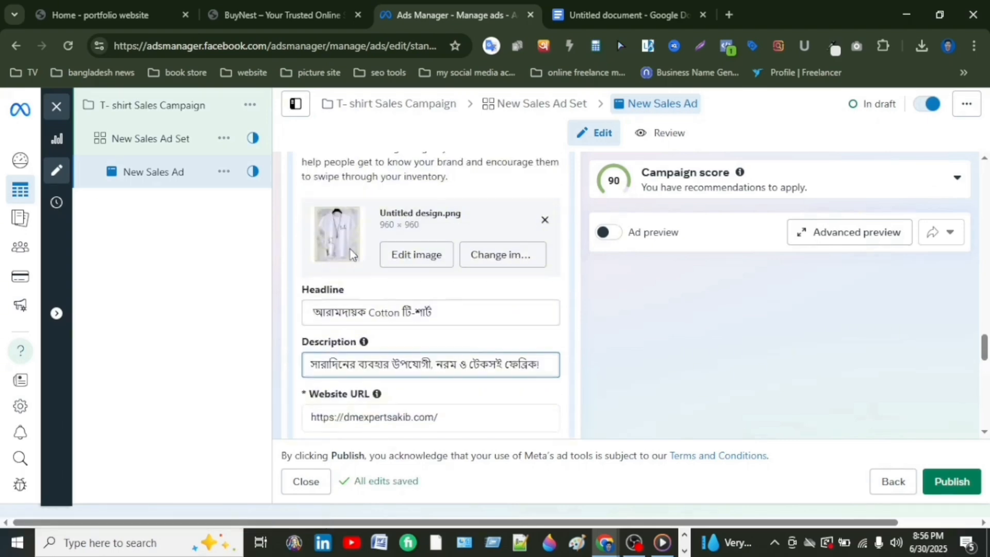
{"action": "scroll", "coordinate": [350, 253], "scroll_direction": "down", "scroll_amount": 8}
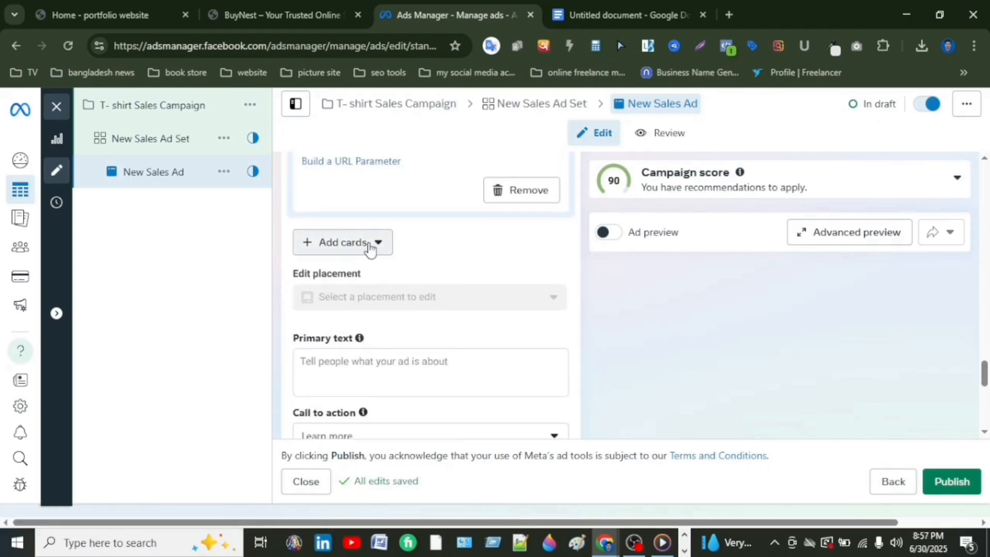
- Add another carousel card using the existing account image Untitled design (1), the white OXO T-shirt
{"action": "left_click", "coordinate": [371, 246]}
{"action": "left_click", "coordinate": [382, 288]}
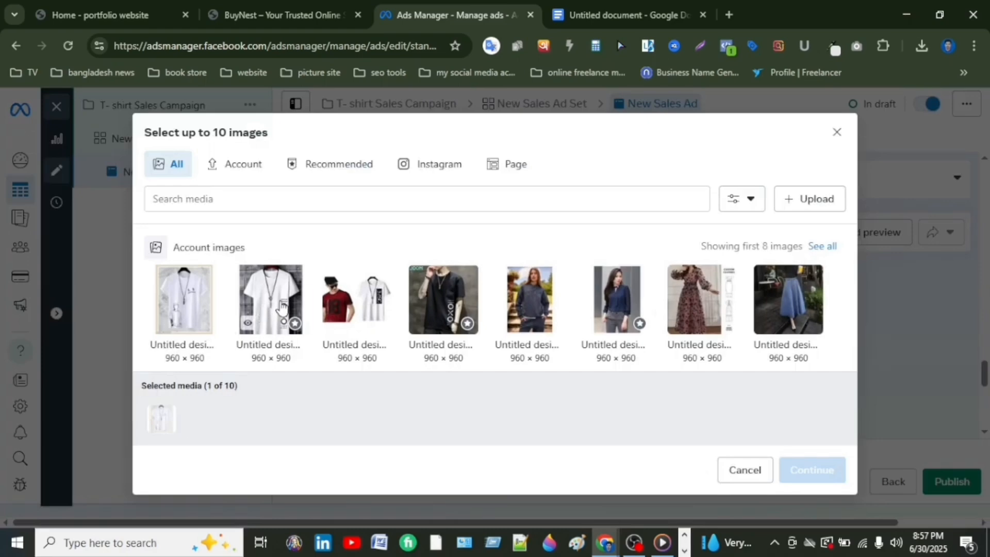
{"action": "left_click", "coordinate": [282, 309]}
{"action": "left_click", "coordinate": [811, 470]}
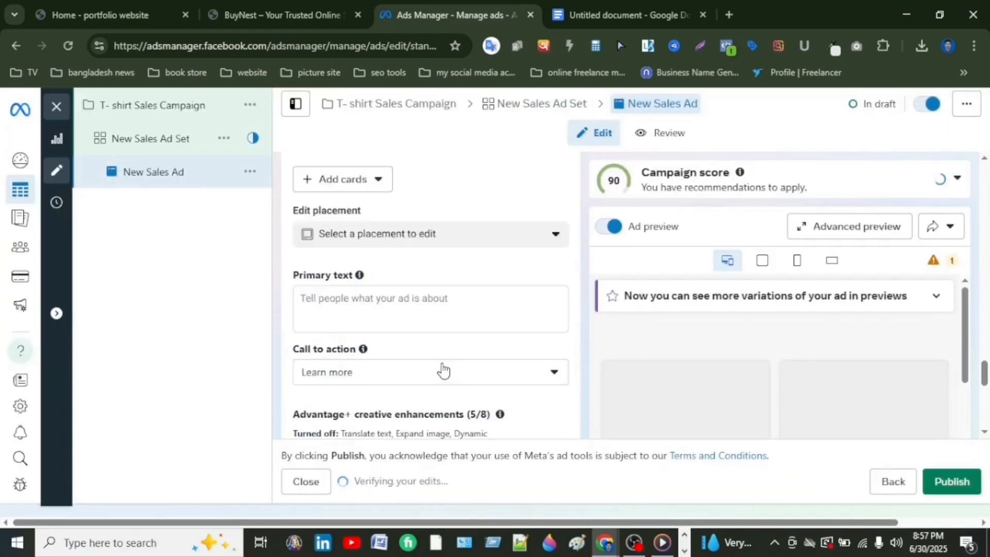
- Fill in the ad's primary text with the Bengali T-shirt copy beginning "নতুন ডিজাইনের T-Shirt এখন আপনার স্টাইলে যোগ করুক নতুন মাত্রা!"
{"action": "scroll", "coordinate": [330, 310], "scroll_direction": "down", "scroll_amount": 1}
{"action": "left_click", "coordinate": [312, 305]}
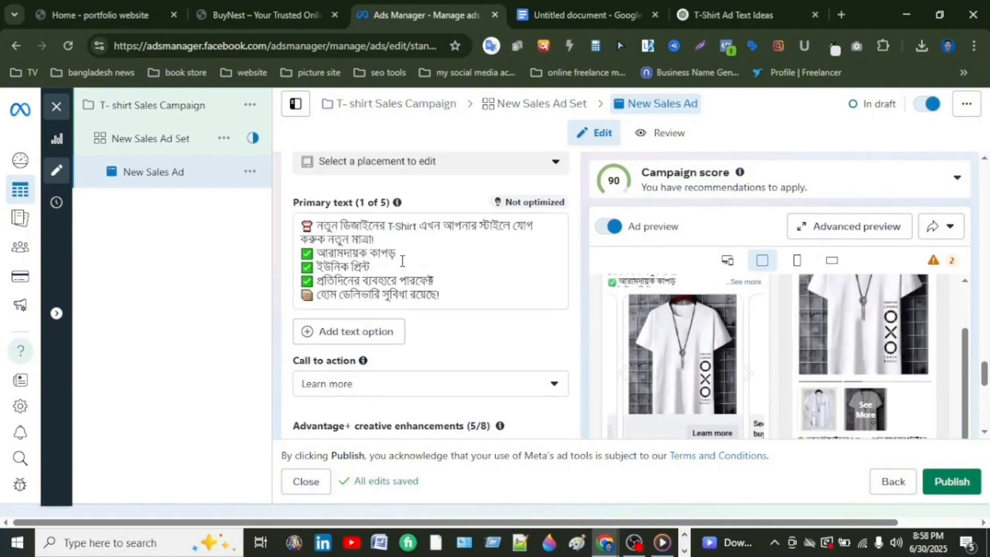
{"action": "scroll", "coordinate": [402, 268], "scroll_direction": "up", "scroll_amount": 2}
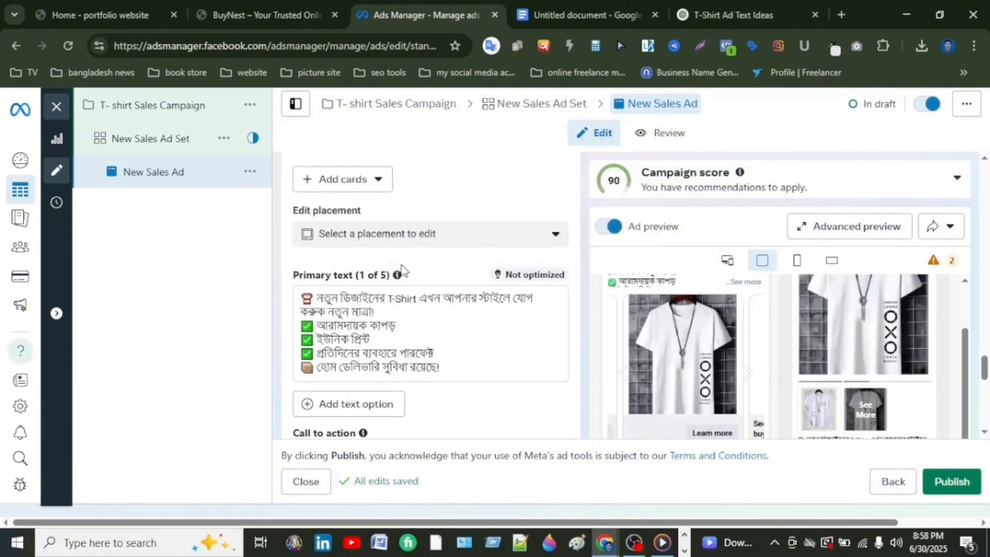
{"action": "scroll", "coordinate": [404, 279], "scroll_direction": "down", "scroll_amount": 4}
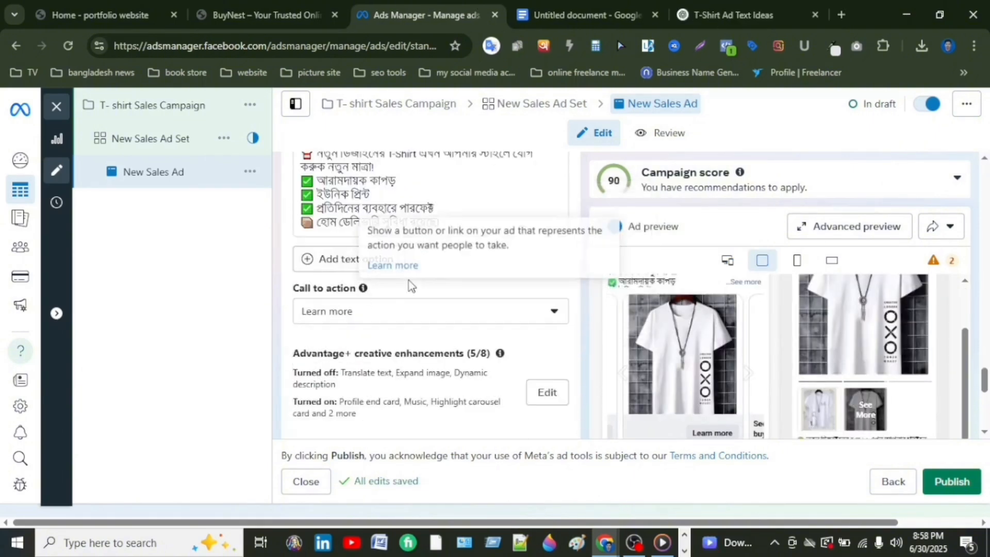
{"action": "scroll", "coordinate": [313, 294], "scroll_direction": "up", "scroll_amount": 5}
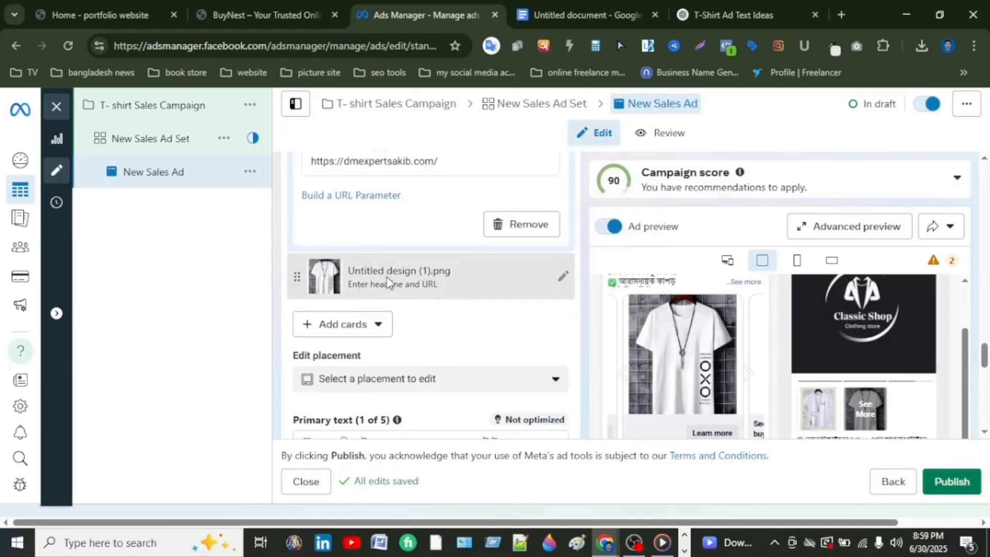
- Look through the carousel cards in the ad preview and give the Untitled design (1) card the headline "স্টাইলিশ ডিজাইনের নতুন কালেকশন!"
{"action": "left_click", "coordinate": [747, 374]}
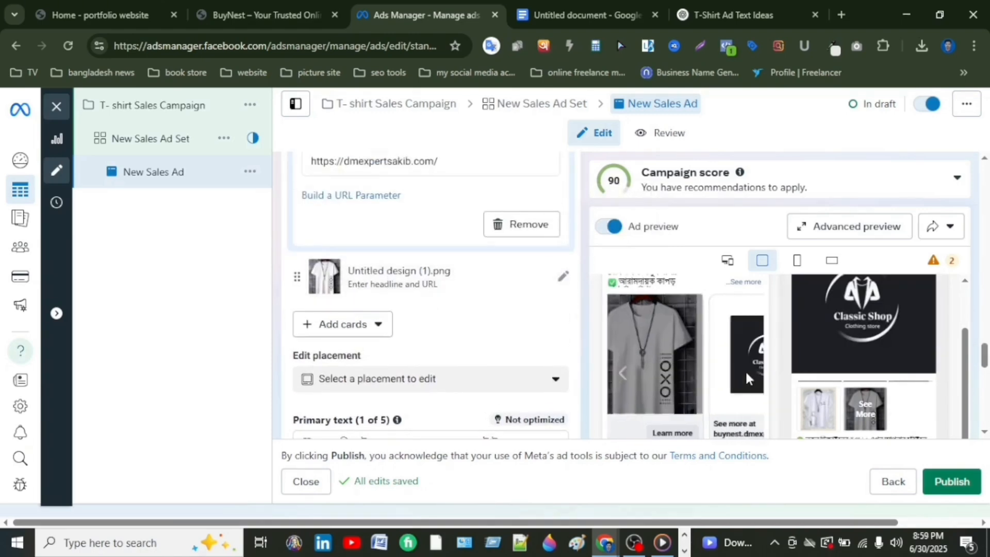
{"action": "left_click", "coordinate": [622, 372]}
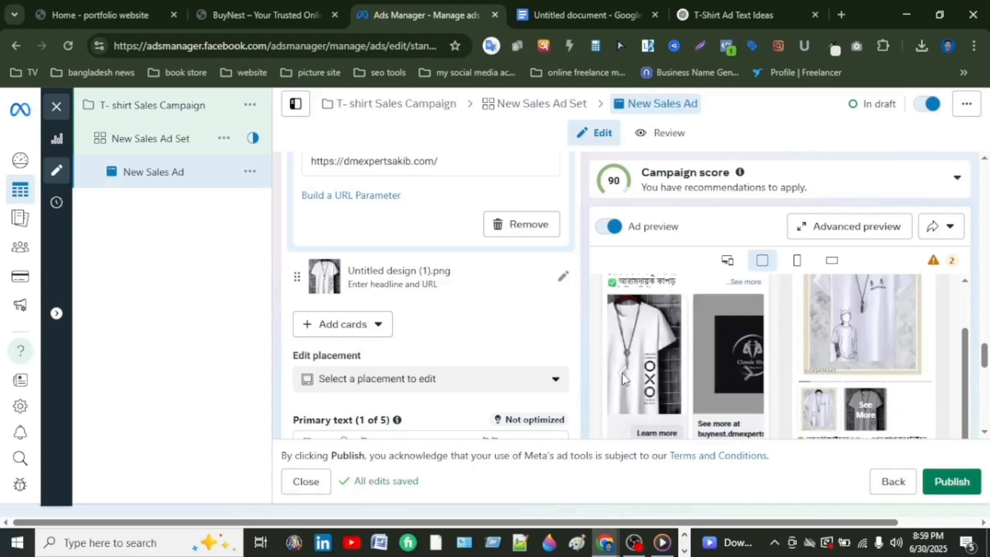
{"action": "left_click", "coordinate": [621, 378]}
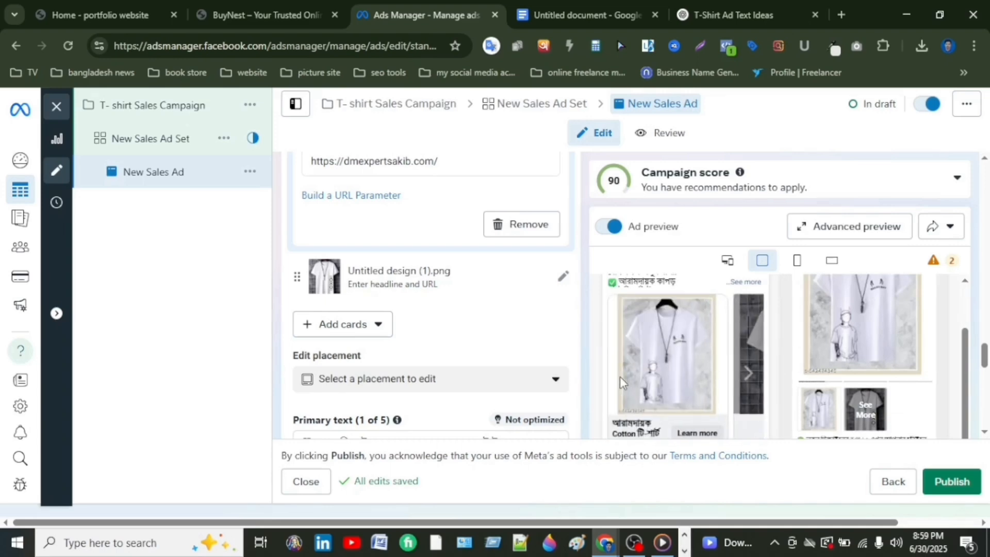
{"action": "left_click", "coordinate": [748, 373]}
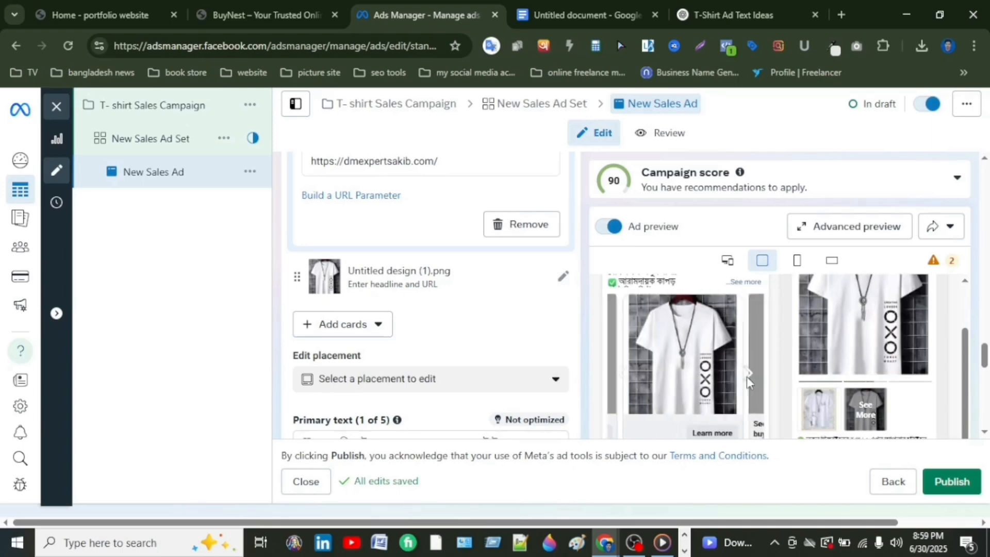
{"action": "left_click", "coordinate": [563, 277]}
{"action": "scroll", "coordinate": [376, 206], "scroll_direction": "up", "scroll_amount": 1}
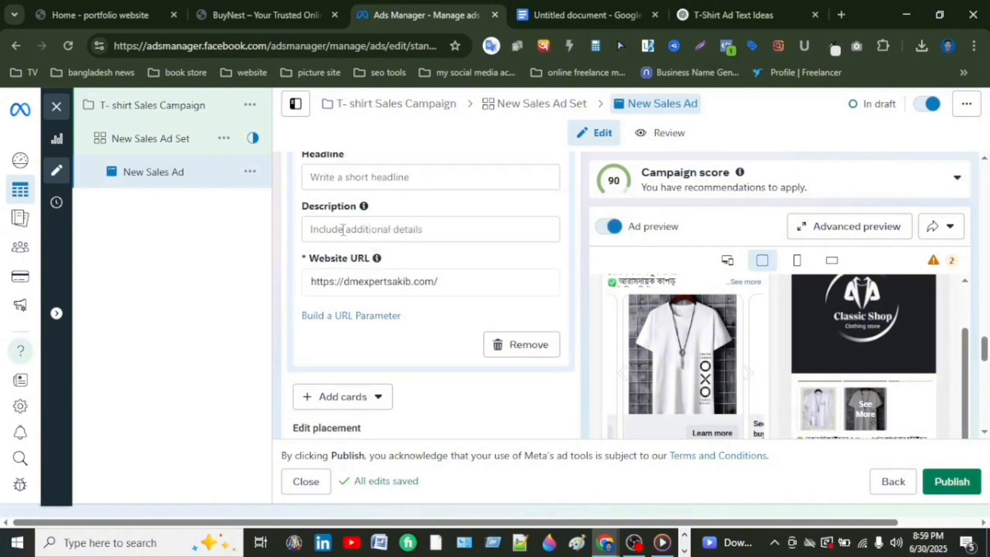
{"action": "left_click", "coordinate": [326, 181]}
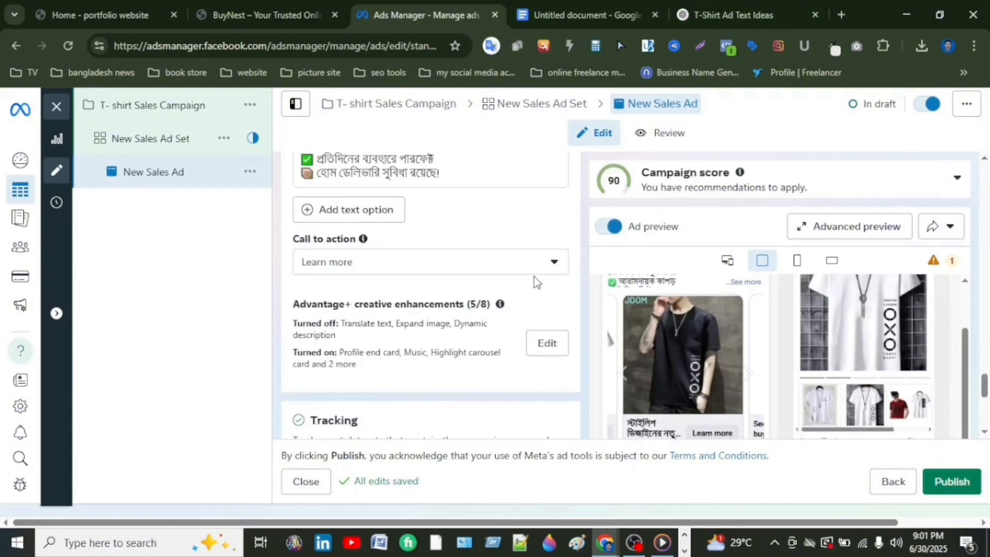
- Set the ad's call to action to Order now
{"action": "left_click", "coordinate": [555, 262]}
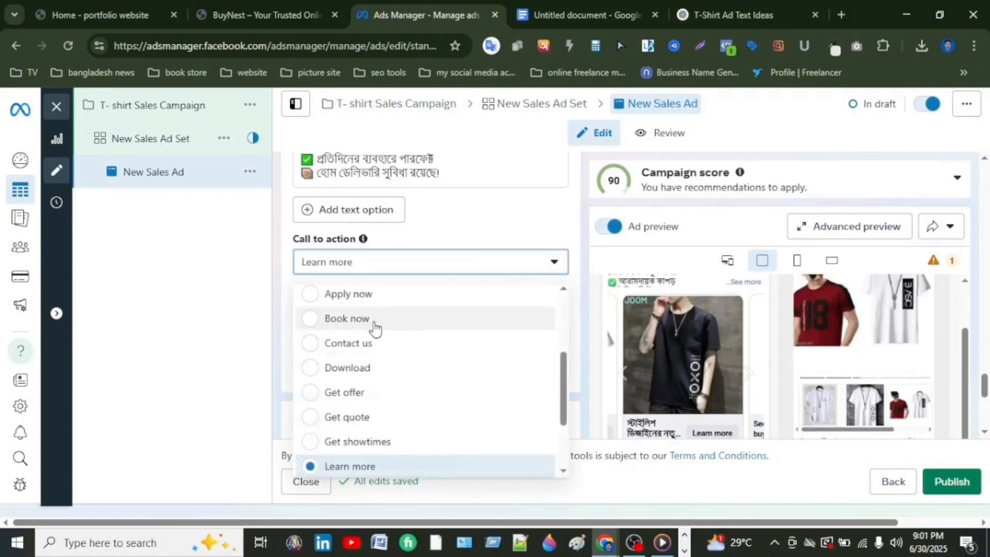
{"action": "scroll", "coordinate": [375, 347], "scroll_direction": "down", "scroll_amount": 2}
{"action": "scroll", "coordinate": [373, 372], "scroll_direction": "up", "scroll_amount": 1}
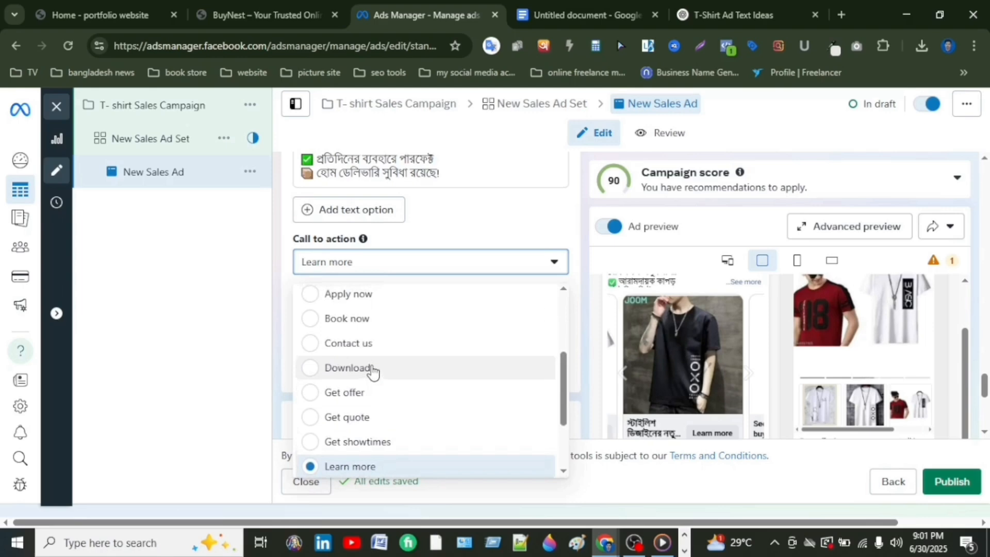
{"action": "scroll", "coordinate": [376, 336], "scroll_direction": "down", "scroll_amount": 2}
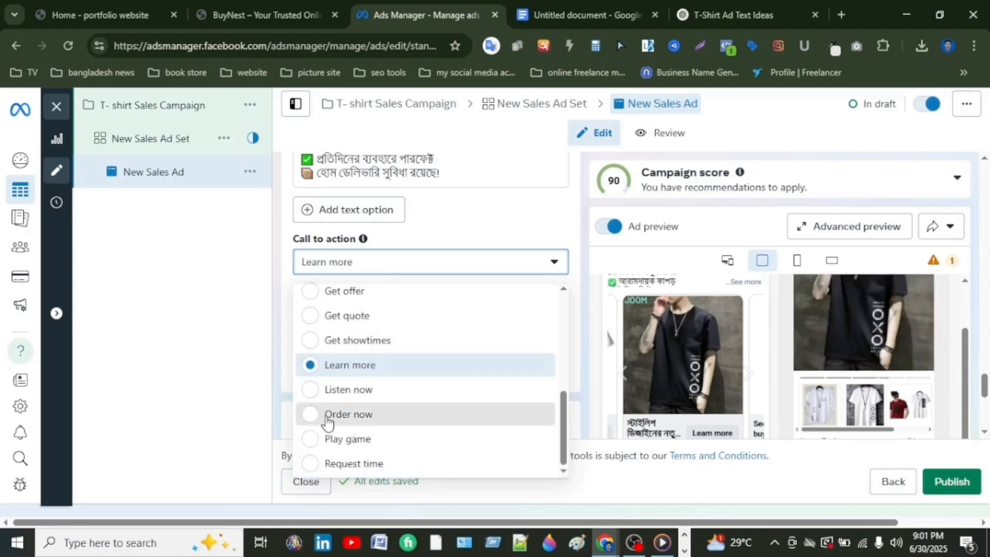
{"action": "left_click", "coordinate": [327, 418]}
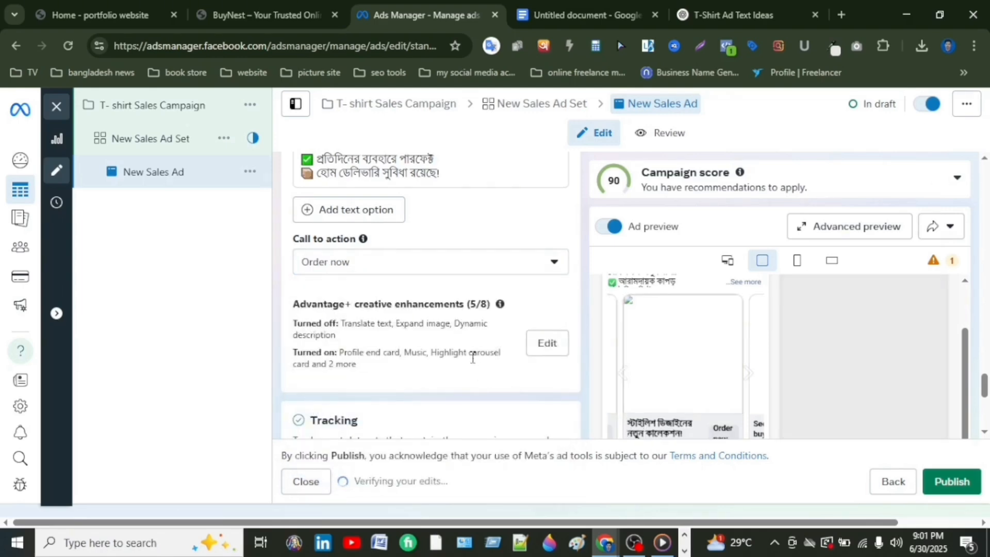
- Open the advanced preview and examine how the ad looks in Facebook Feed, Stories, video feeds and Marketplace
{"action": "left_click", "coordinate": [864, 236]}
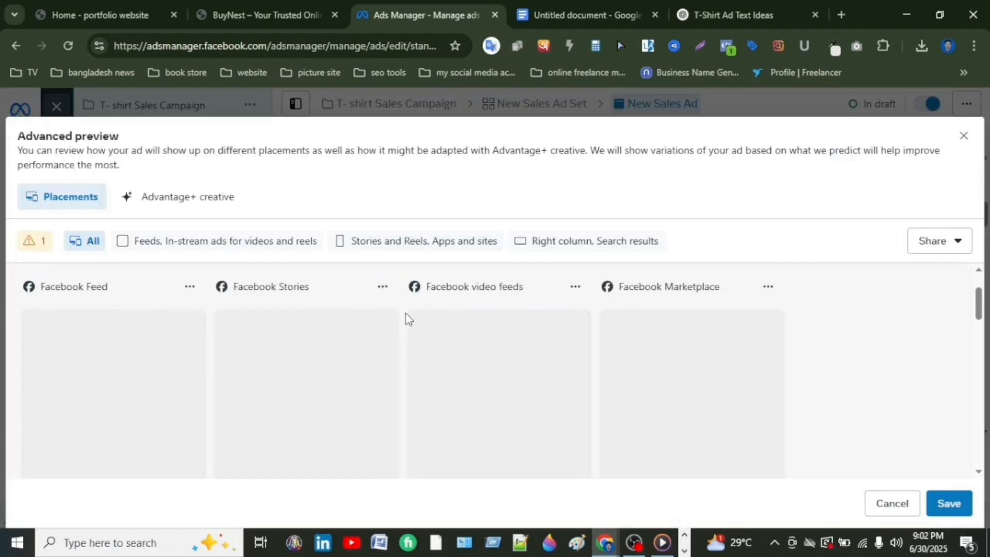
{"action": "scroll", "coordinate": [404, 317], "scroll_direction": "down", "scroll_amount": 2}
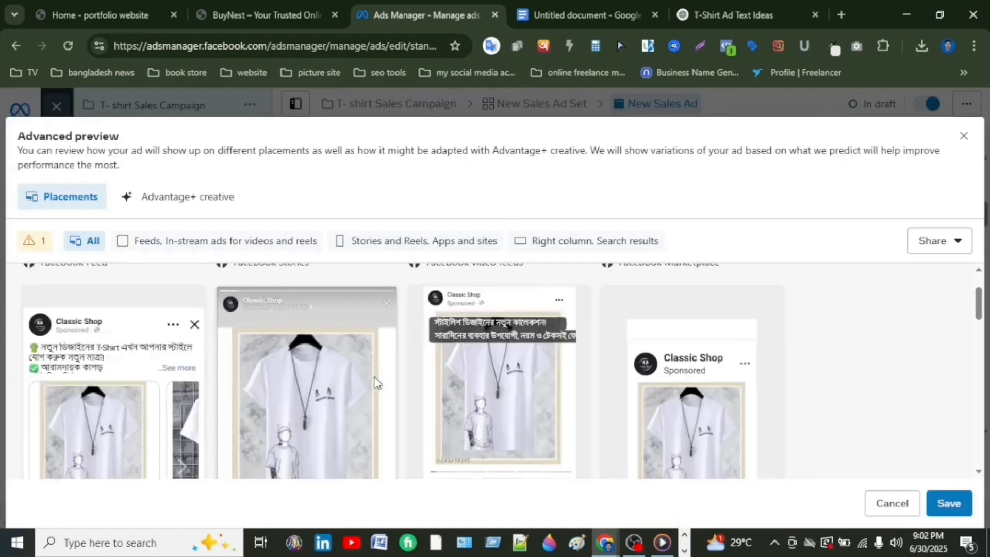
{"action": "scroll", "coordinate": [377, 383], "scroll_direction": "up", "scroll_amount": 2}
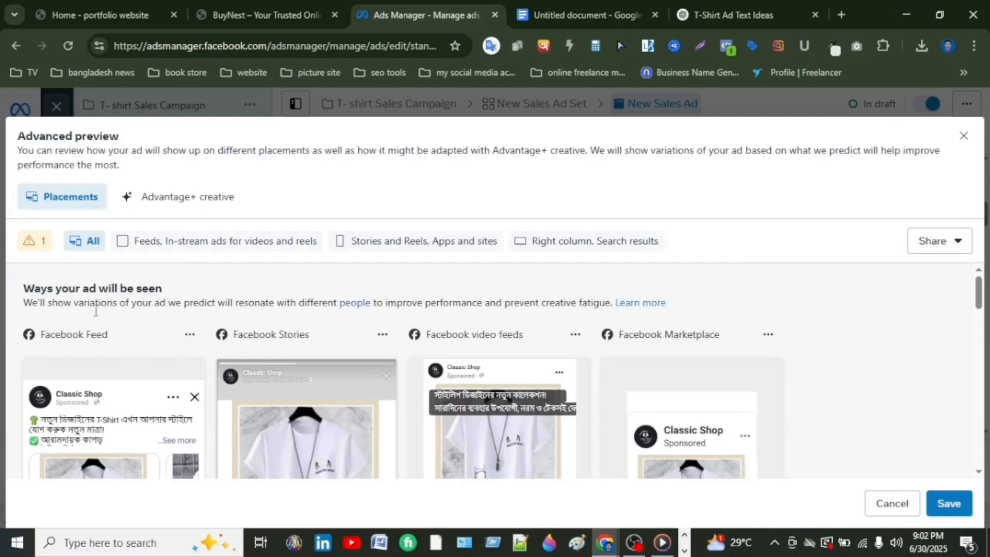
{"action": "scroll", "coordinate": [391, 354], "scroll_direction": "down", "scroll_amount": 4}
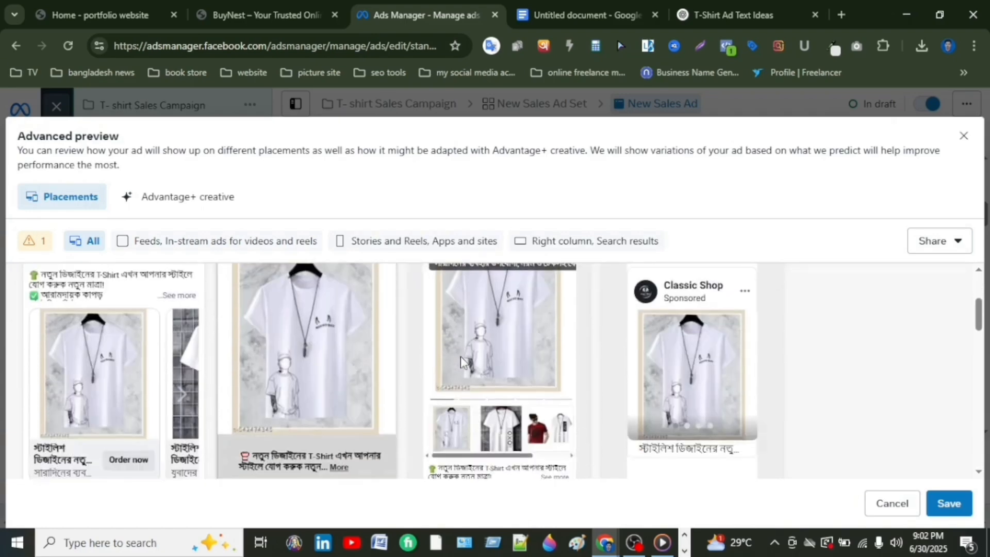
{"action": "scroll", "coordinate": [361, 412], "scroll_direction": "down", "scroll_amount": 2}
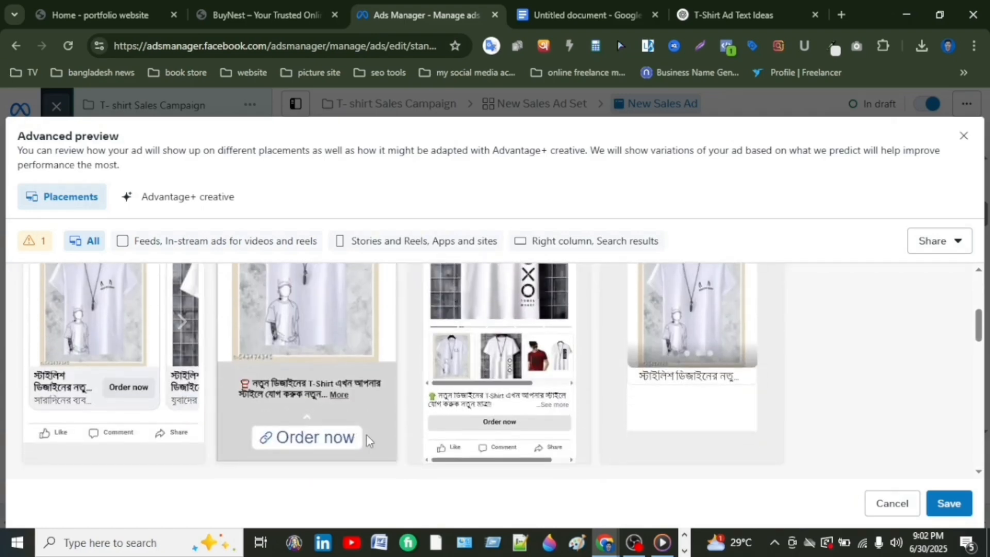
{"action": "scroll", "coordinate": [299, 428], "scroll_direction": "up", "scroll_amount": 5}
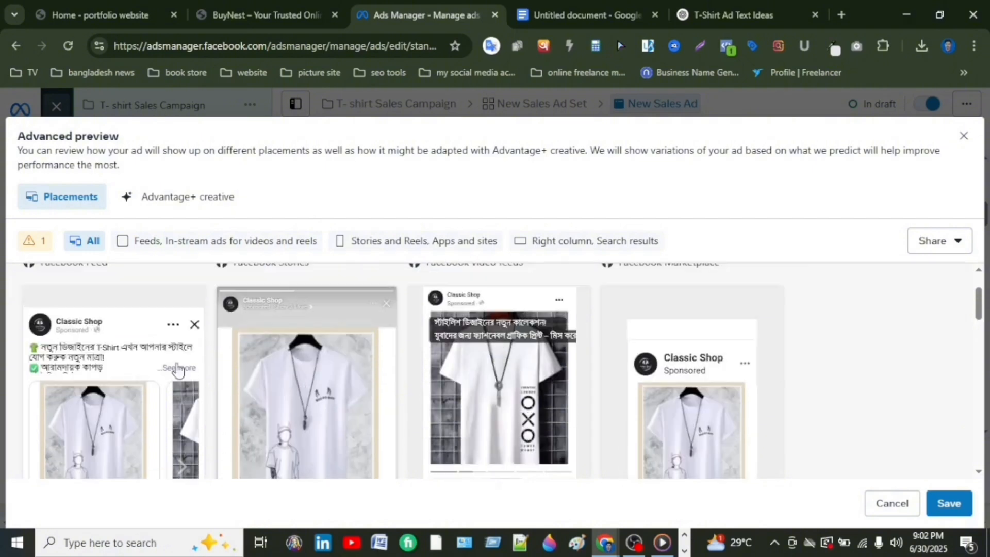
{"action": "scroll", "coordinate": [166, 354], "scroll_direction": "up", "scroll_amount": 2}
- Review the previews for the feeds, stories and reels, and right column placement groups, and save the advanced preview
{"action": "left_click", "coordinate": [123, 241]}
{"action": "scroll", "coordinate": [376, 332], "scroll_direction": "down", "scroll_amount": 3}
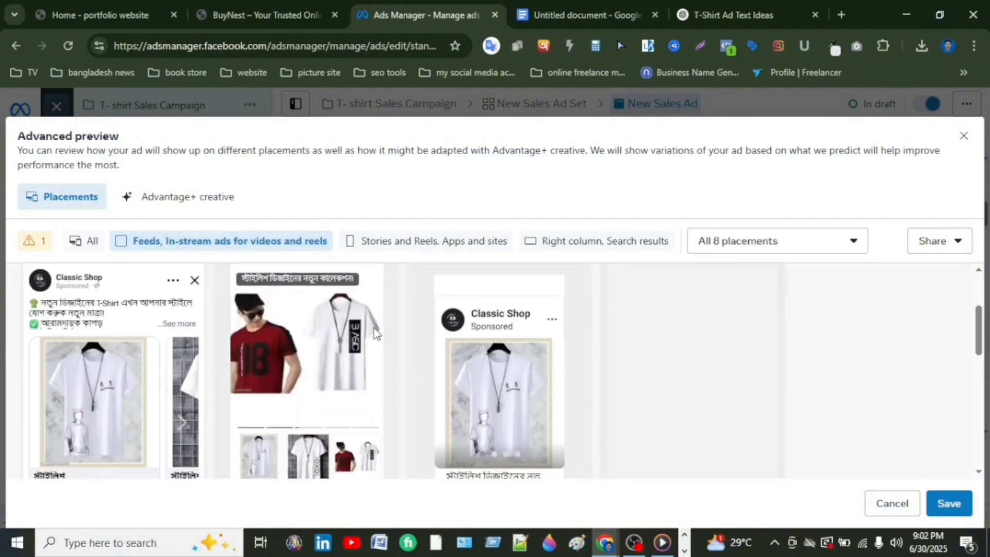
{"action": "left_click", "coordinate": [385, 247]}
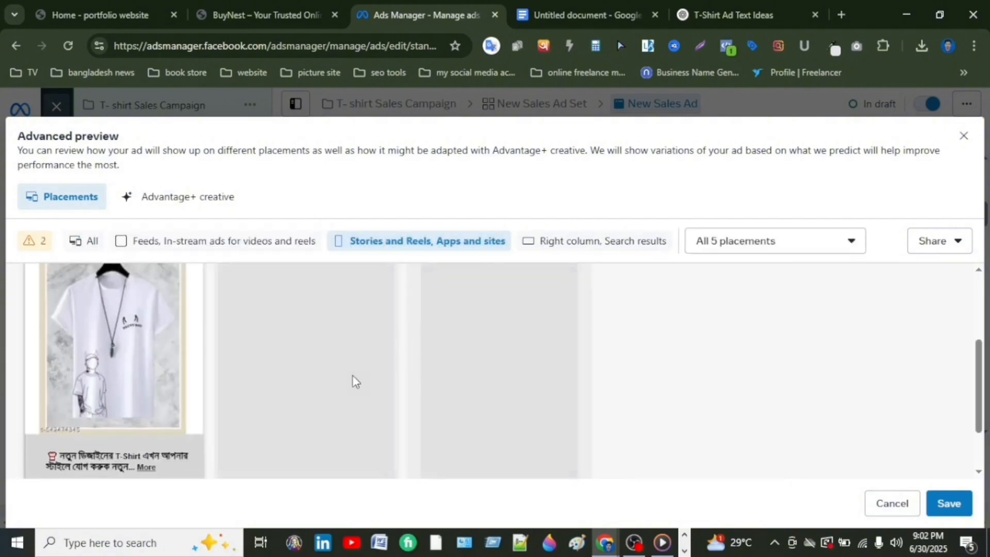
{"action": "left_click", "coordinate": [548, 245]}
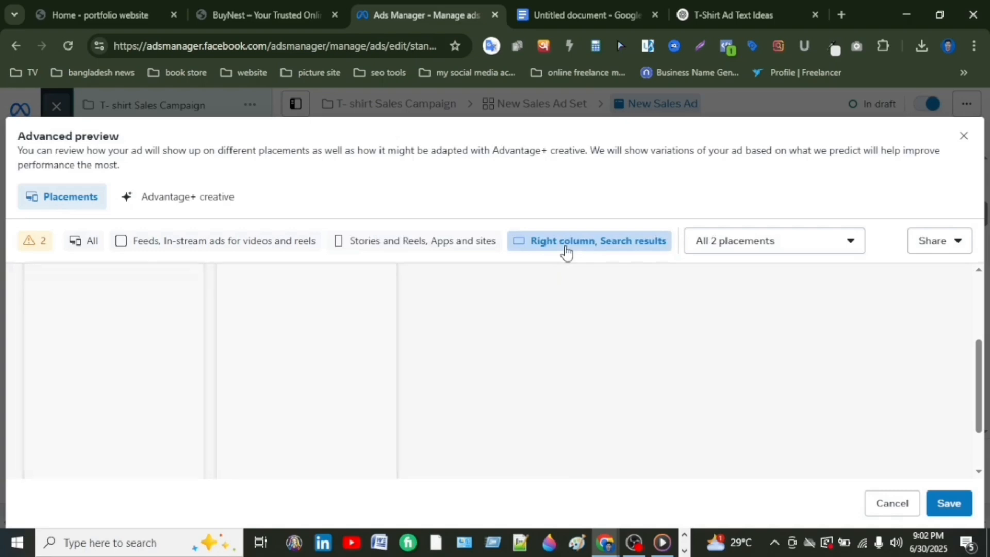
{"action": "left_click", "coordinate": [951, 505]}
- Look over the ad's settings and publish the T-shirt sales campaign
{"action": "scroll", "coordinate": [497, 312], "scroll_direction": "down", "scroll_amount": 6}
{"action": "scroll", "coordinate": [497, 317], "scroll_direction": "down", "scroll_amount": 5}
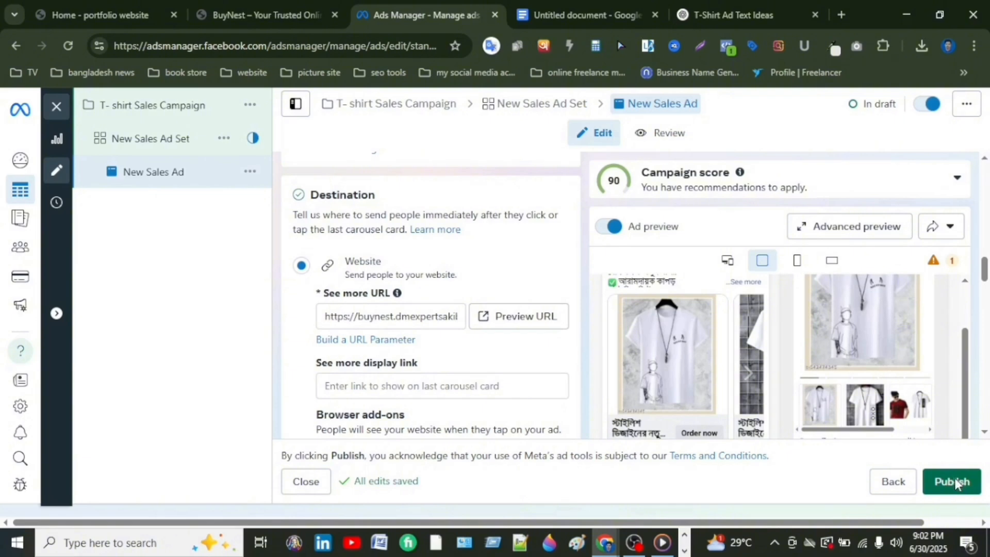
{"action": "left_click", "coordinate": [955, 481]}
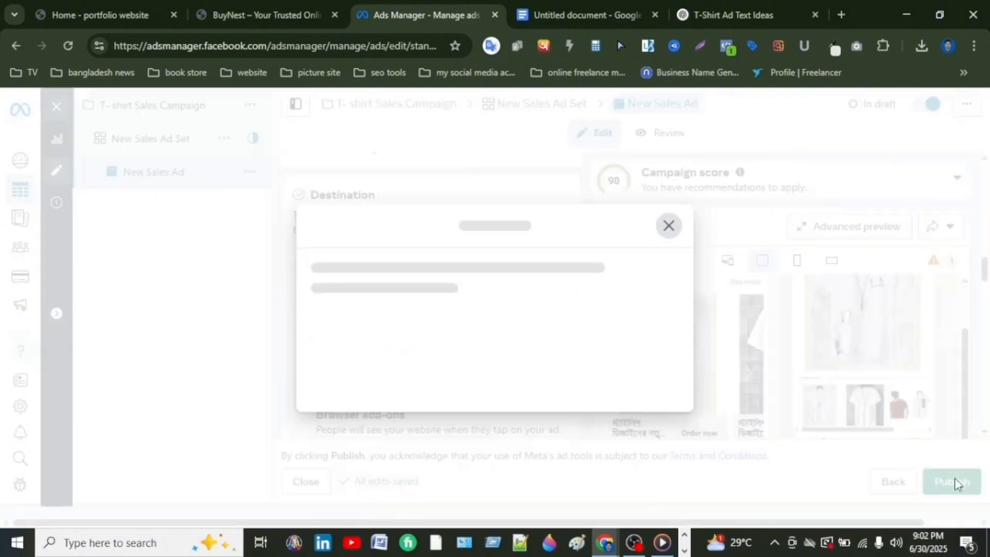